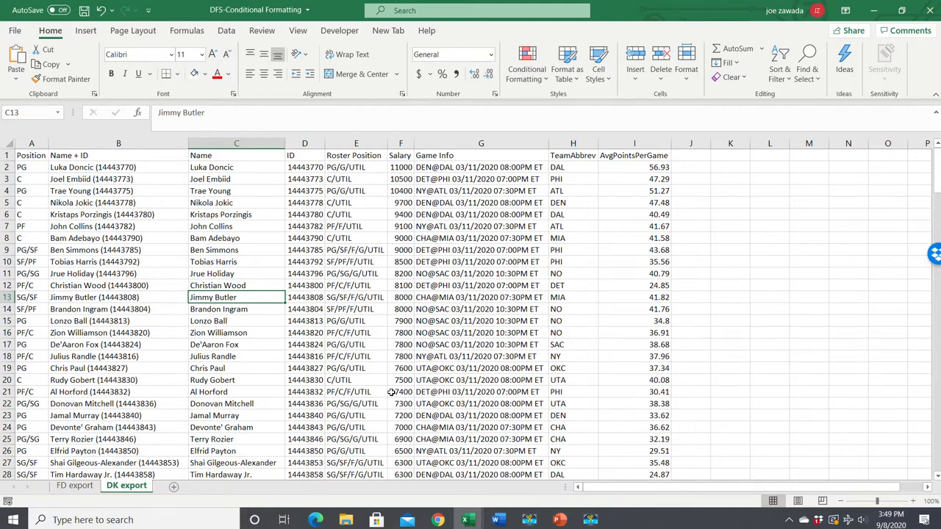
- Examine the Game Info and TeamAbbrev columns on the DK export sheet
{"action": "left_click", "coordinate": [445, 310]}
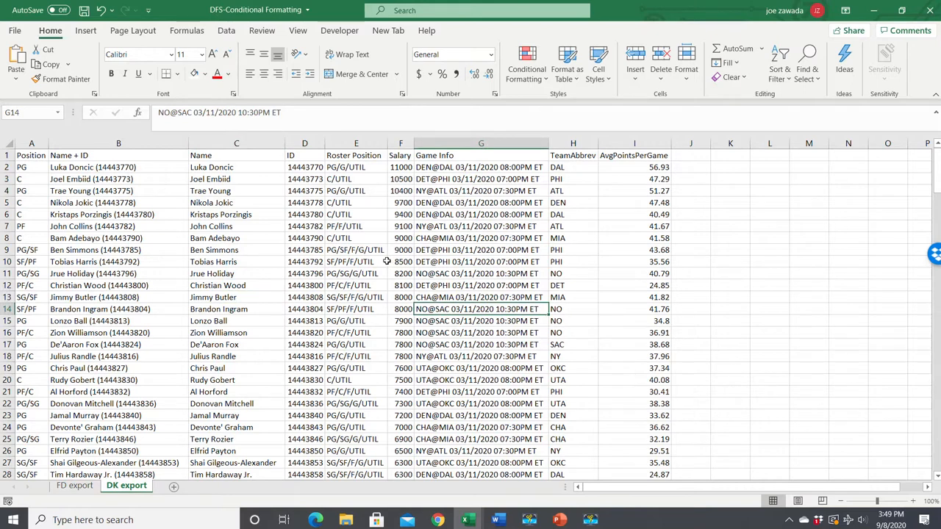
{"action": "left_click_drag", "start_coordinate": [391, 262], "coordinate": [360, 262]}
{"action": "left_click", "coordinate": [454, 238]}
{"action": "left_click", "coordinate": [513, 203]}
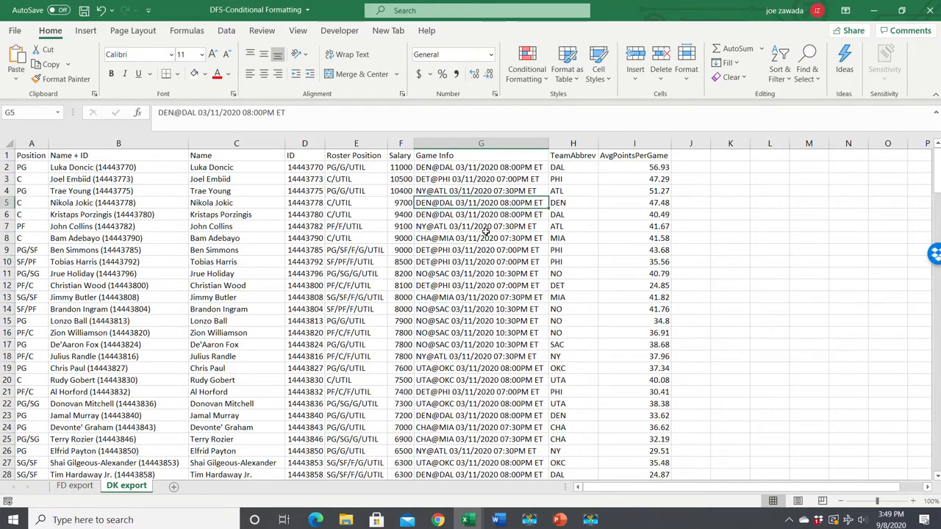
{"action": "left_click", "coordinate": [456, 284]}
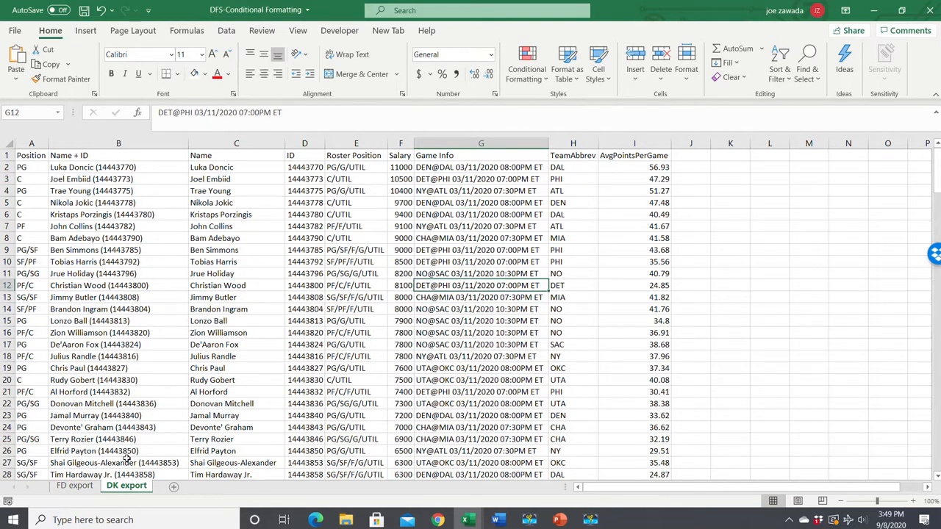
{"action": "left_click", "coordinate": [557, 214]}
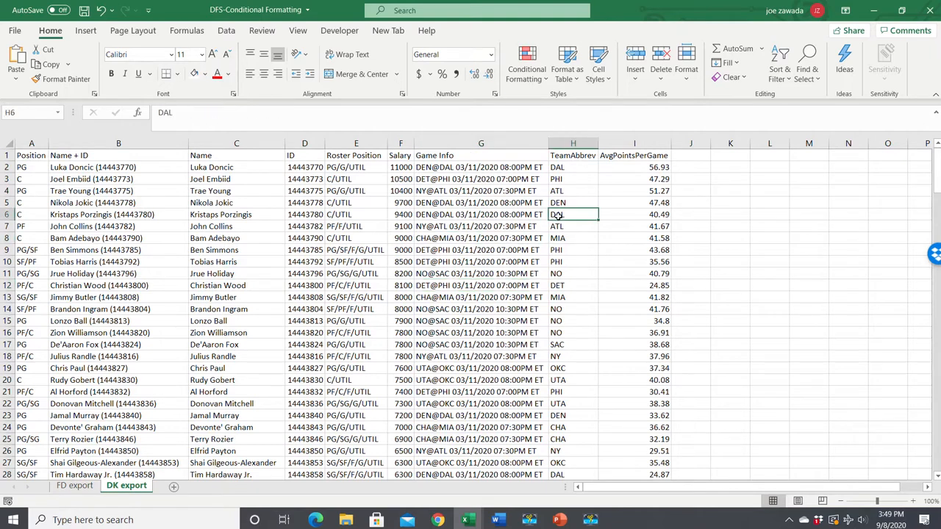
{"action": "left_click", "coordinate": [518, 181]}
{"action": "left_click", "coordinate": [523, 157]}
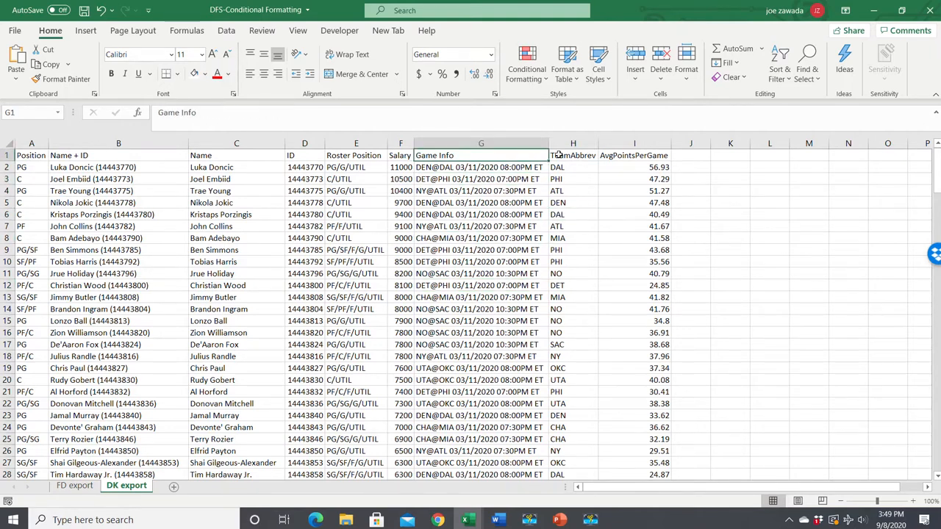
{"action": "left_click", "coordinate": [565, 156]}
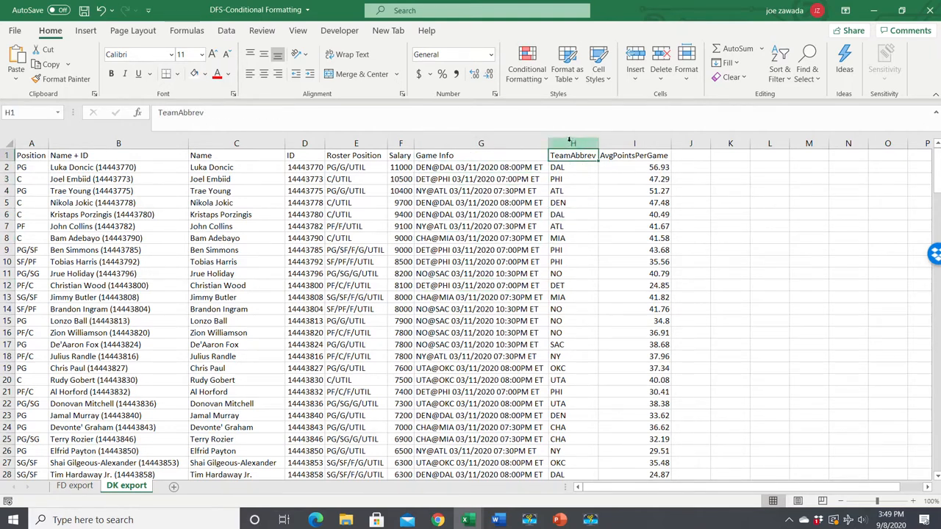
- Add an Equal To highlight rule to the TeamAbbrev column, formatting MIA cells with Green Fill with Dark Green Text
{"action": "left_click", "coordinate": [569, 141]}
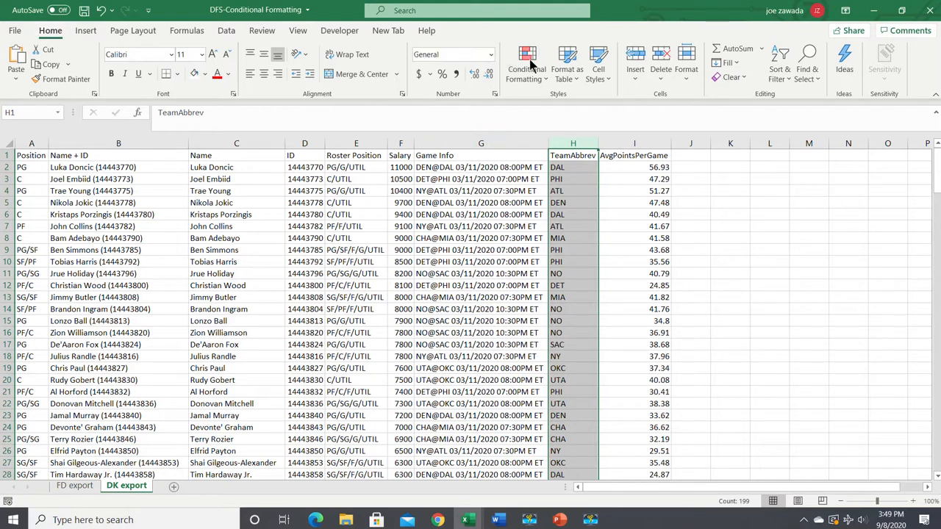
{"action": "left_click", "coordinate": [541, 78]}
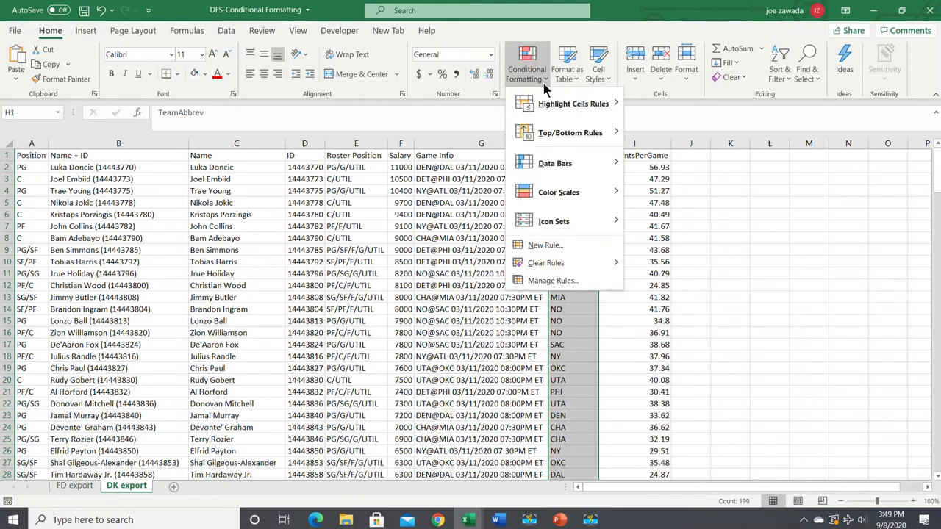
{"action": "mouse_move", "coordinate": [547, 104]}
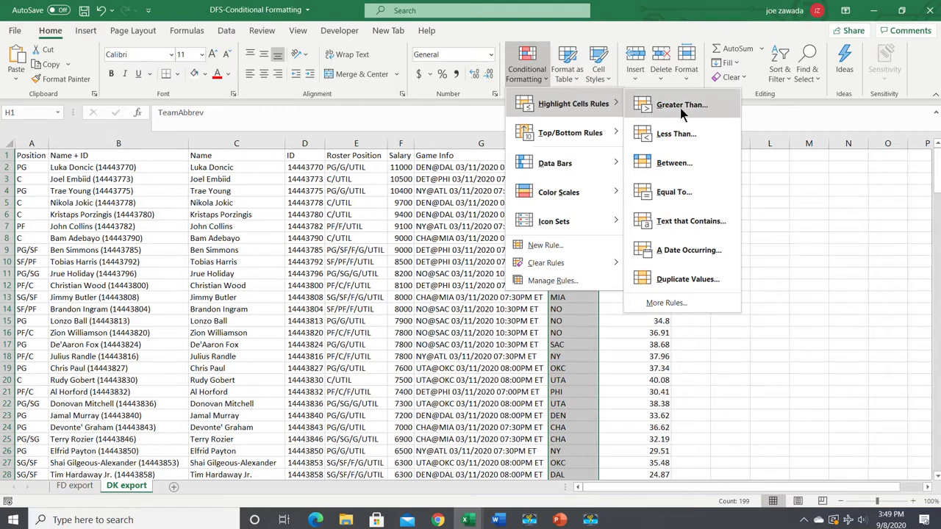
{"action": "left_click", "coordinate": [690, 192]}
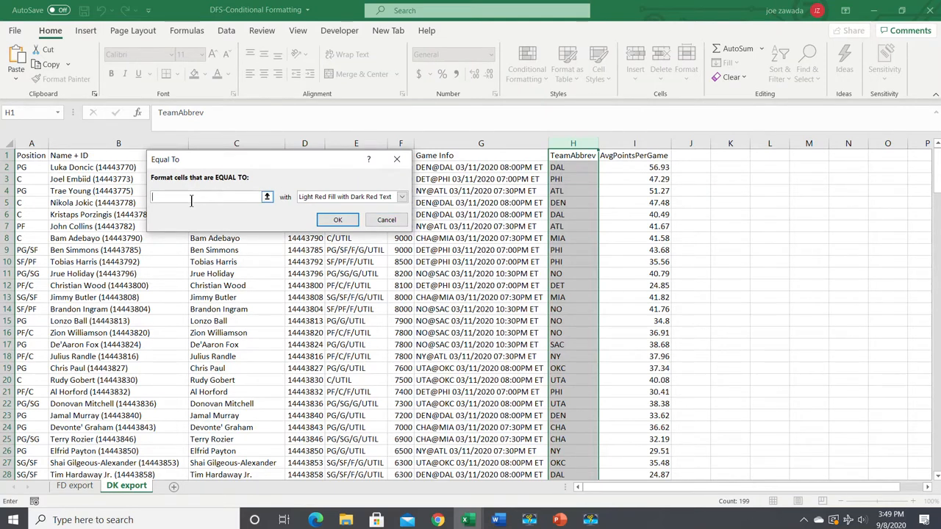
{"action": "type", "text": "MIA"}
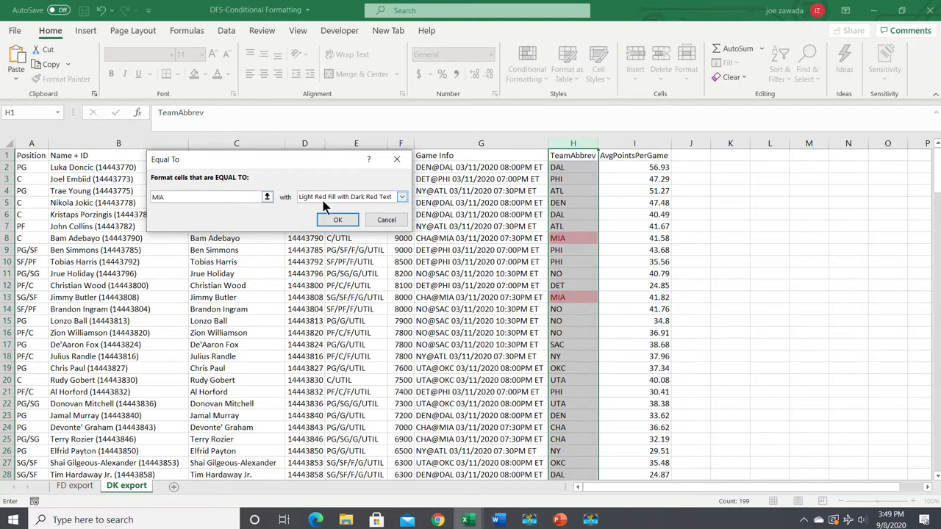
{"action": "left_click", "coordinate": [402, 197]}
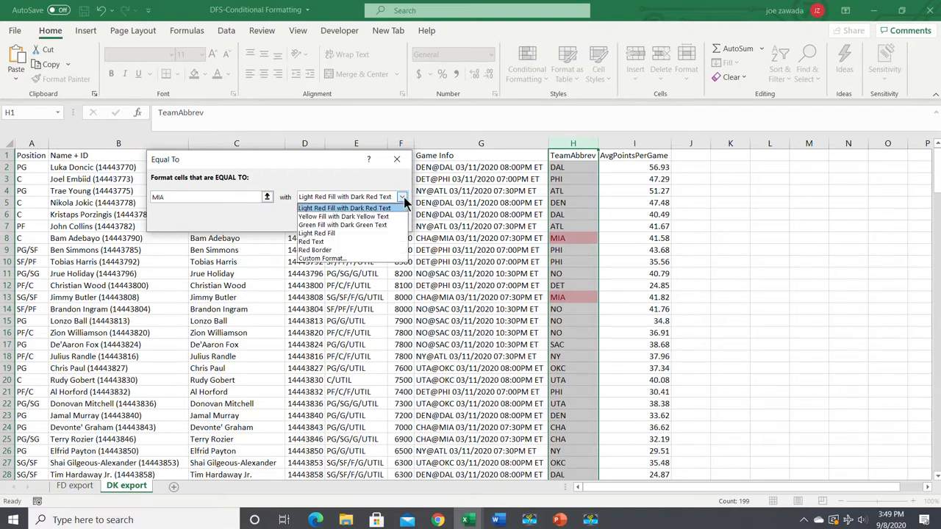
{"action": "left_click", "coordinate": [342, 225]}
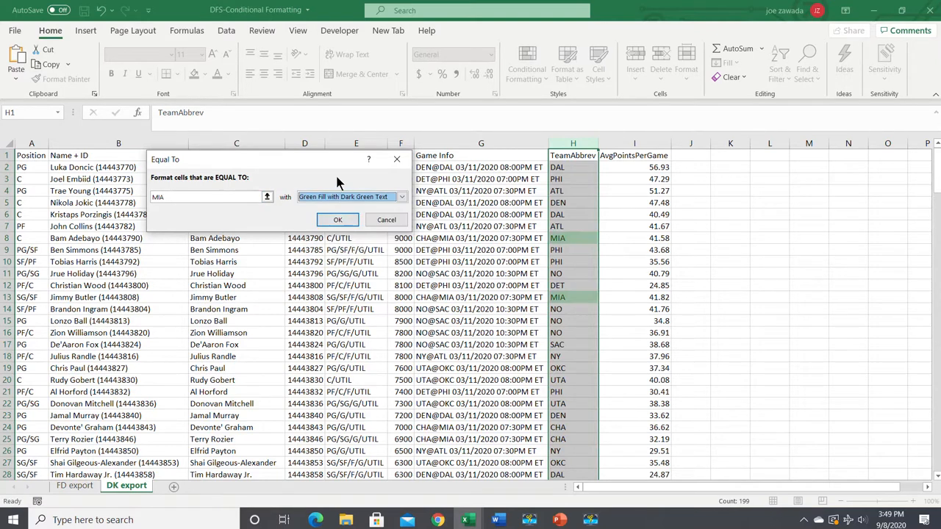
{"action": "left_click", "coordinate": [332, 220]}
{"action": "left_click", "coordinate": [416, 237]}
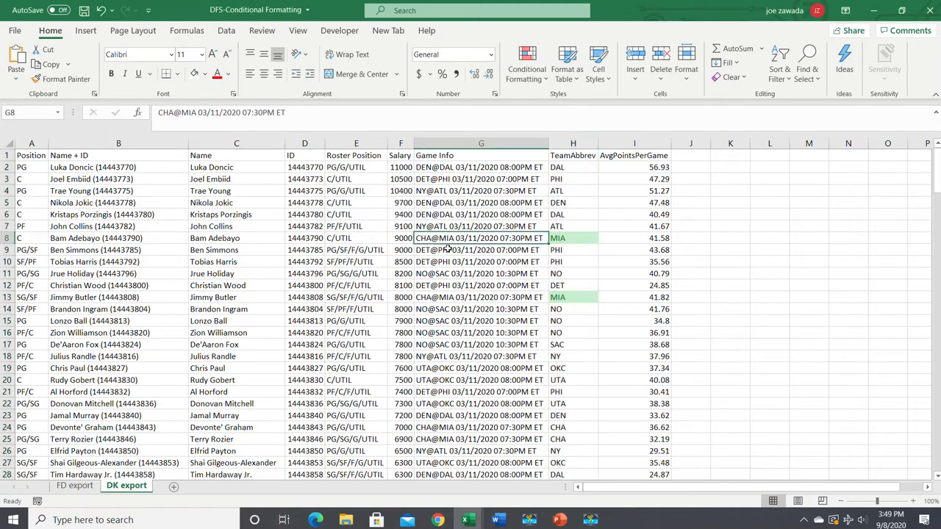
{"action": "left_click", "coordinate": [532, 295]}
{"action": "left_click", "coordinate": [565, 241]}
{"action": "left_click", "coordinate": [568, 273]}
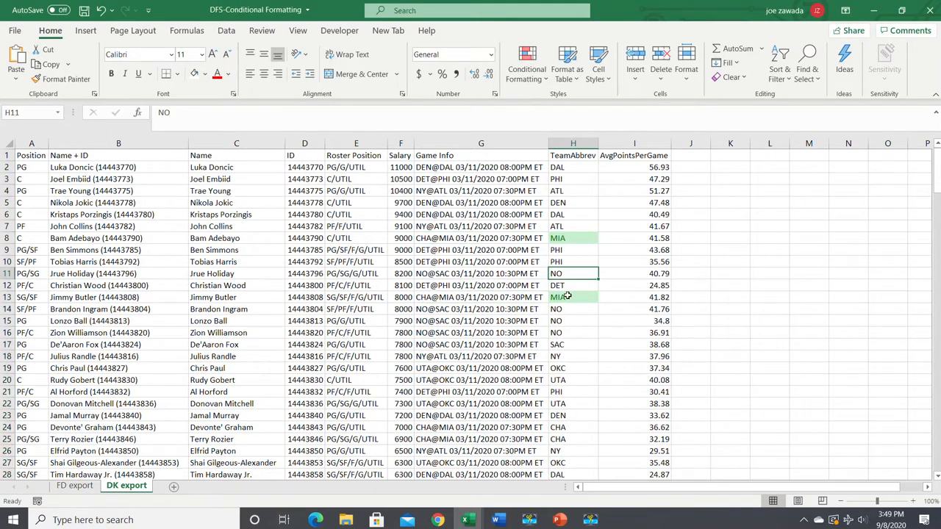
{"action": "left_click", "coordinate": [567, 296]}
- Change the team abbreviation in cell H17 to MIA
{"action": "left_click", "coordinate": [573, 344]}
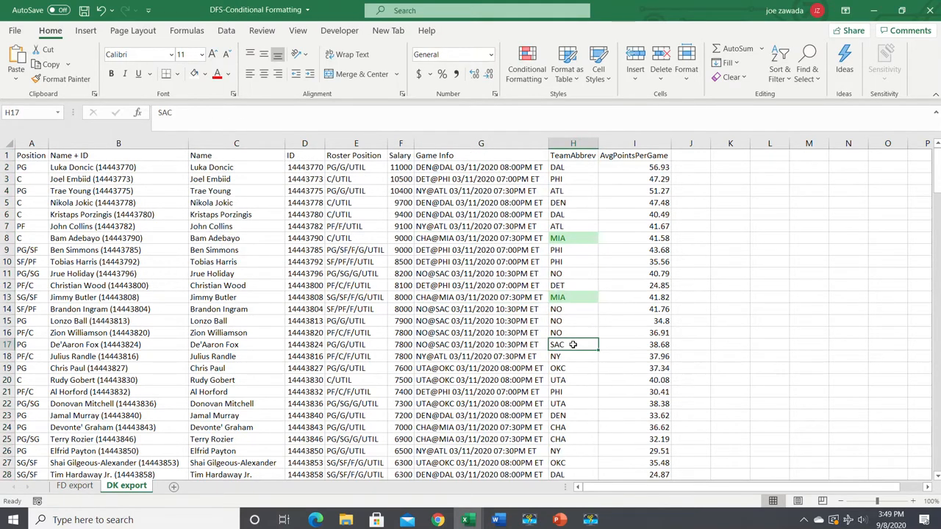
{"action": "type", "text": "MIA"}
{"action": "key", "text": "Return"}
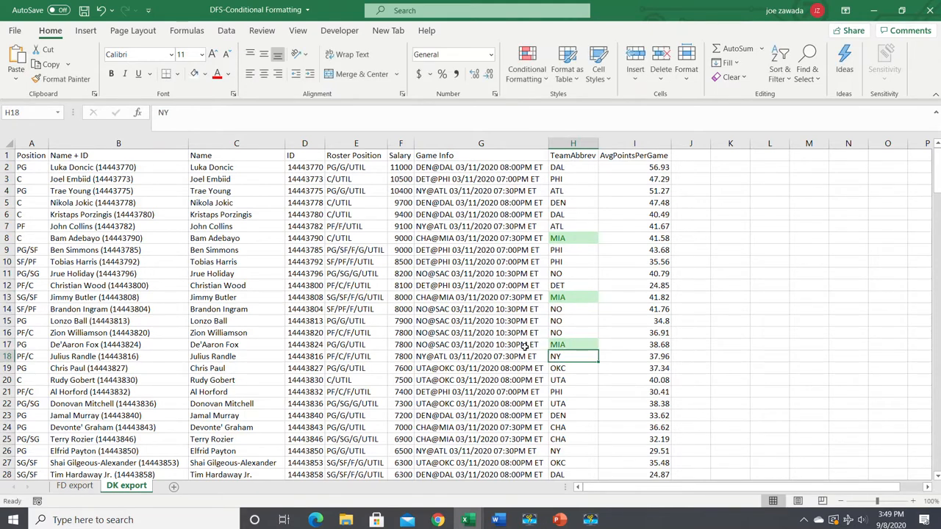
- Compare the TeamAbbrev entries with the Game Info entries in rows 17 and 5, and check the MIA cell in row 8
{"action": "left_click", "coordinate": [563, 345]}
{"action": "left_click", "coordinate": [513, 343]}
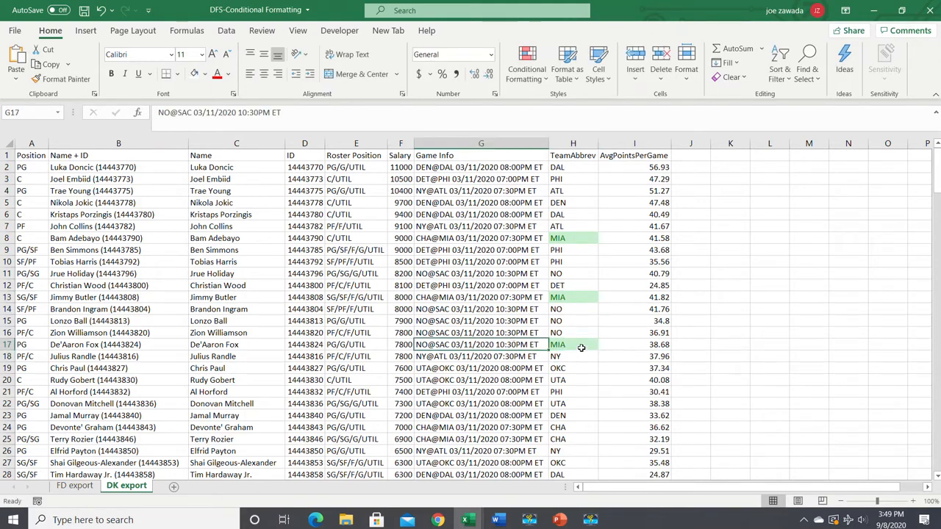
{"action": "left_click", "coordinate": [580, 345]}
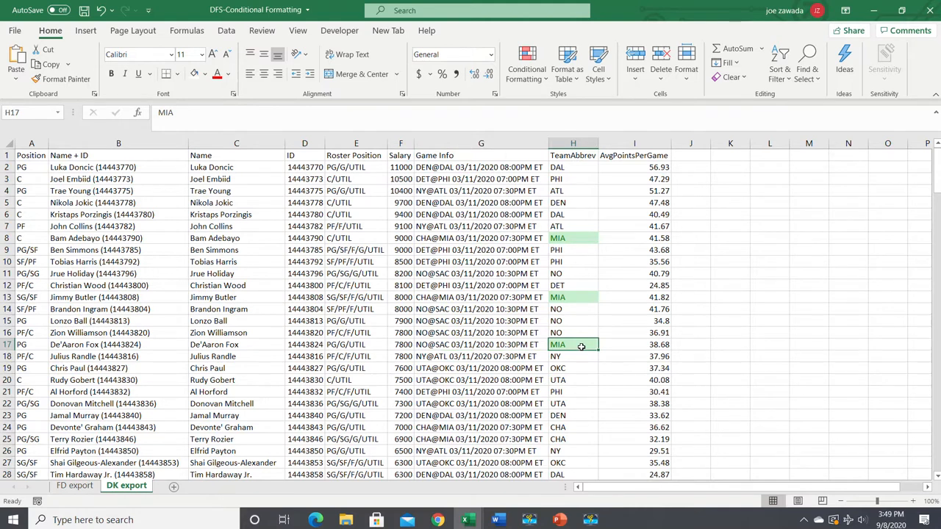
{"action": "left_click", "coordinate": [556, 237]}
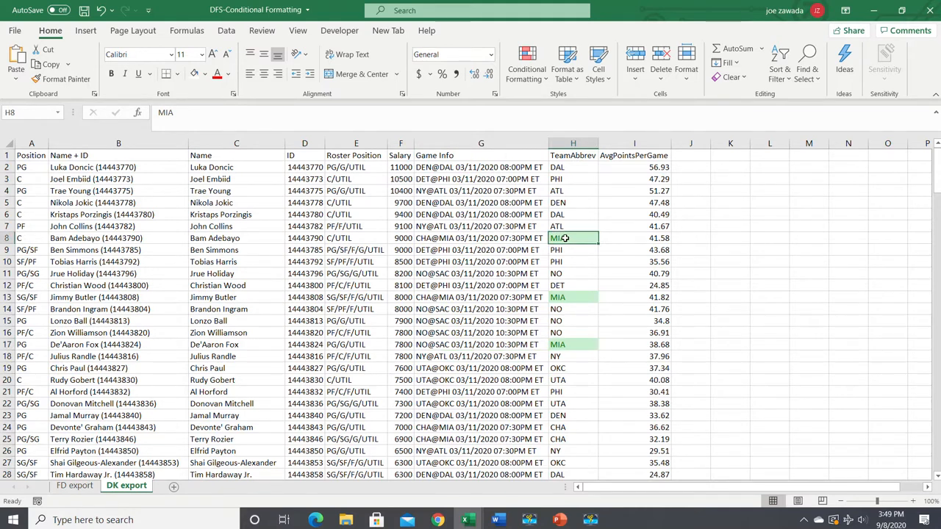
{"action": "left_click", "coordinate": [552, 202]}
{"action": "left_click", "coordinate": [516, 202]}
{"action": "left_click", "coordinate": [579, 200]}
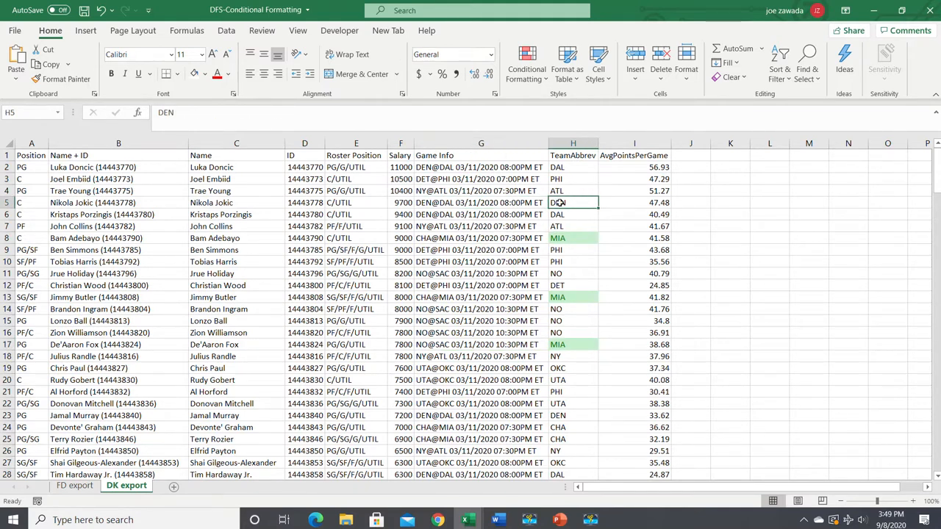
{"action": "left_click", "coordinate": [529, 201]}
{"action": "left_click", "coordinate": [568, 200]}
{"action": "left_click", "coordinate": [514, 198]}
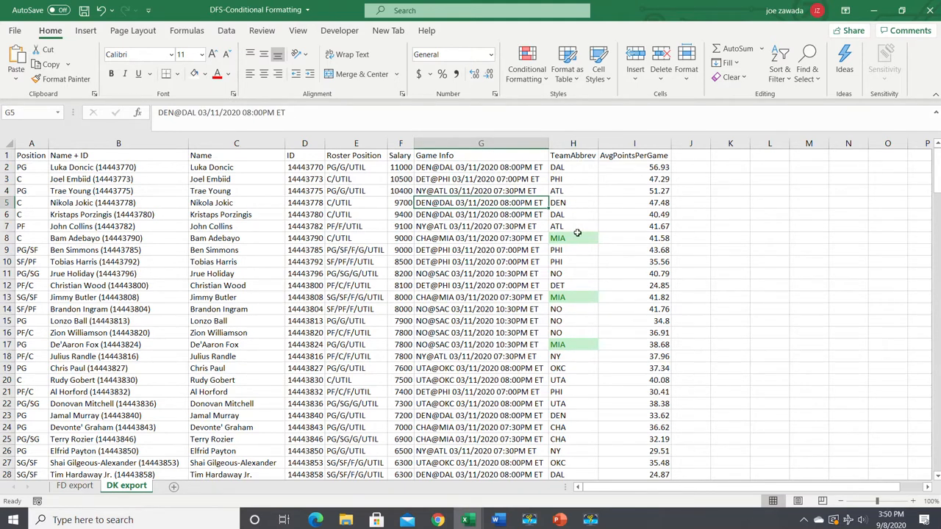
- Add a Greater Than 35 highlight rule to the AvgPointsPerGame column, using Light Red Fill with Dark Red Text
{"action": "left_click", "coordinate": [635, 143]}
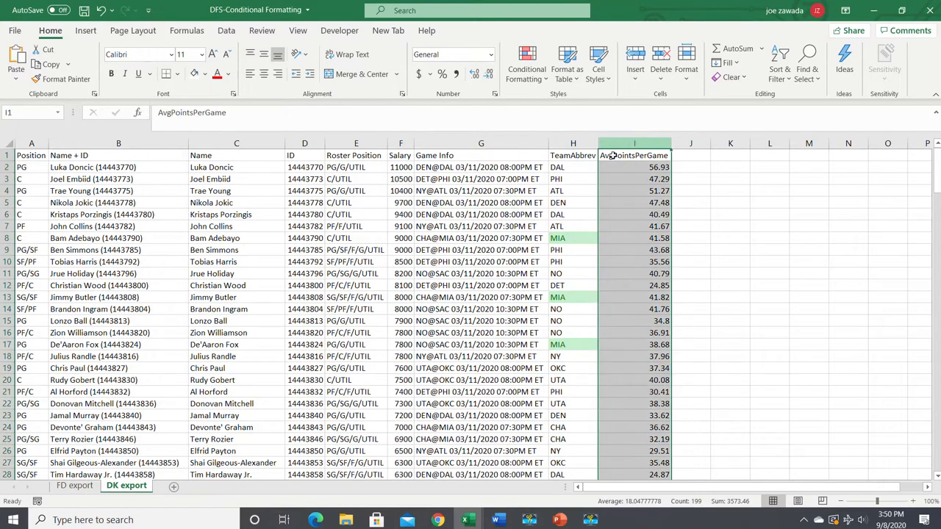
{"action": "left_click", "coordinate": [539, 78]}
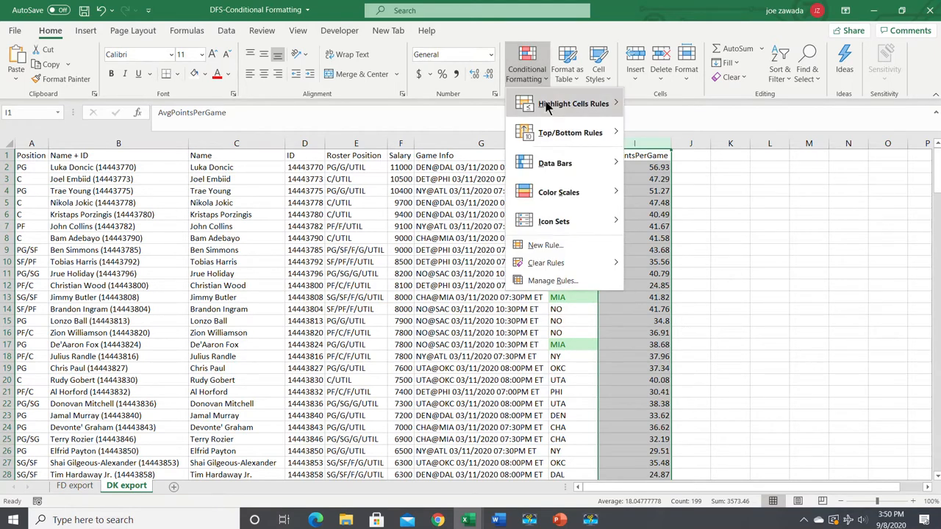
{"action": "left_click", "coordinate": [682, 103]}
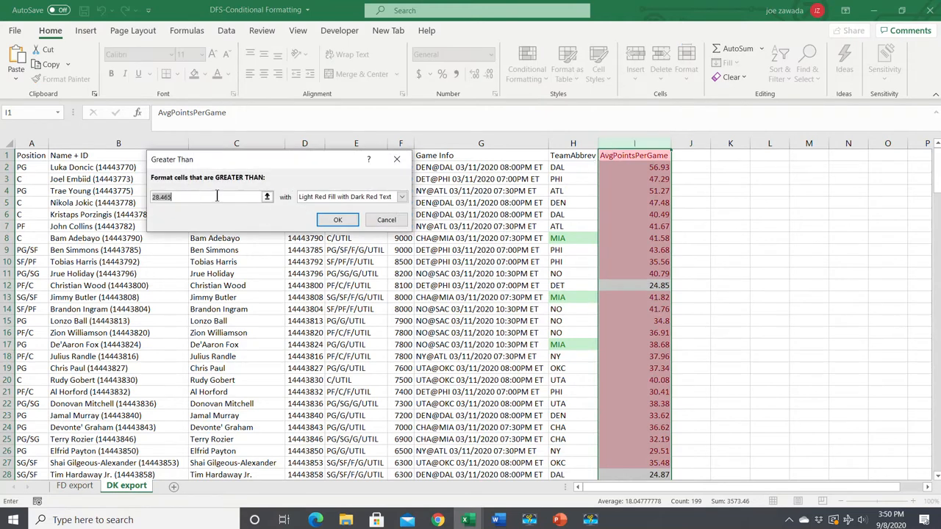
{"action": "left_click_drag", "start_coordinate": [230, 160], "coordinate": [336, 258]}
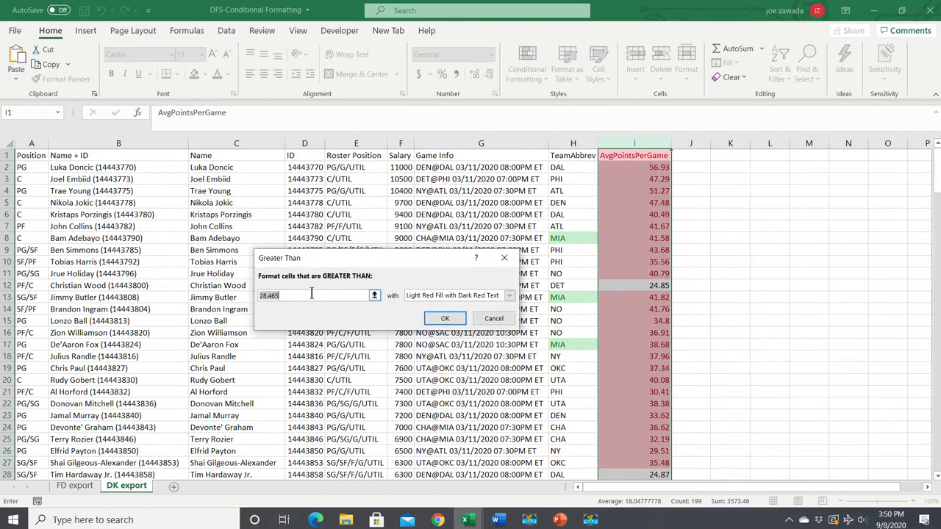
{"action": "type", "text": "35"}
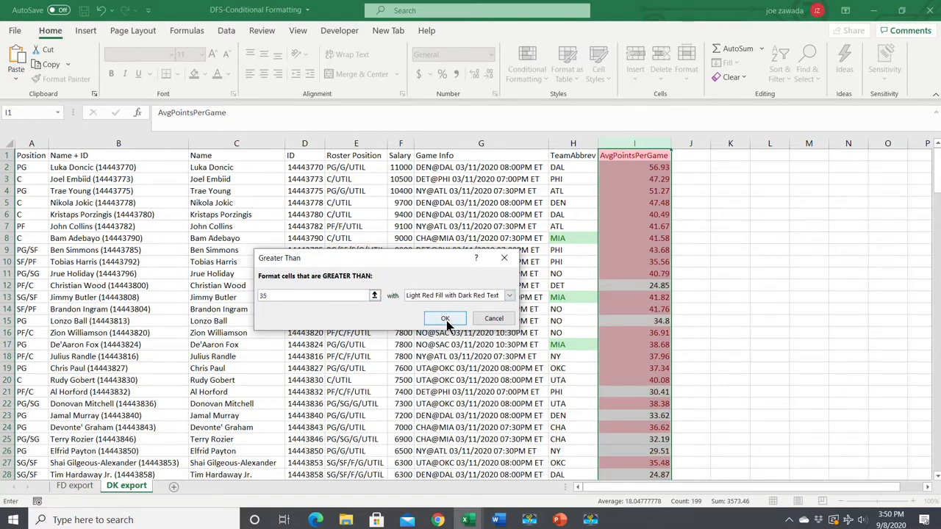
{"action": "left_click", "coordinate": [446, 321]}
- Check which AvgPointsPerGame values between rows 6 and 20 are highlighted by the rule
{"action": "left_click", "coordinate": [571, 250]}
{"action": "left_click", "coordinate": [635, 218]}
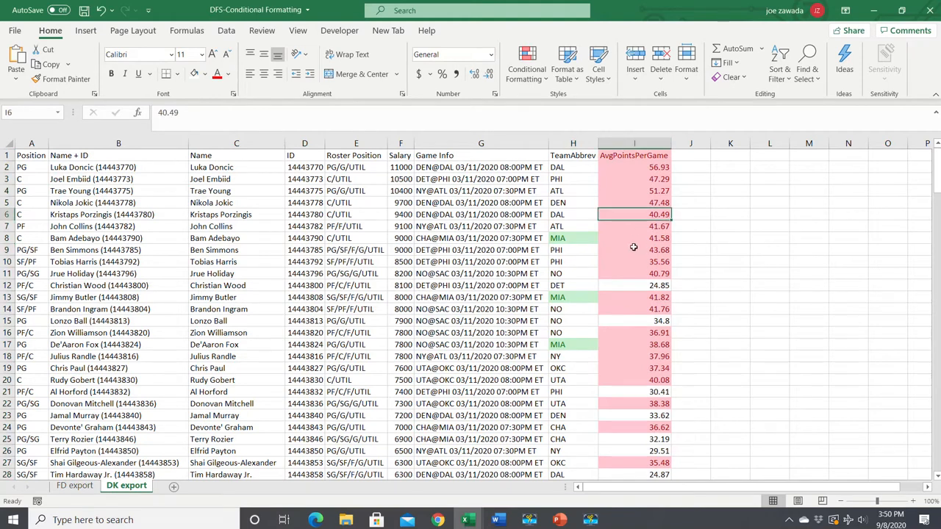
{"action": "left_click", "coordinate": [632, 262]}
{"action": "left_click", "coordinate": [634, 273]}
{"action": "left_click", "coordinate": [643, 311]}
{"action": "left_click", "coordinate": [643, 342]}
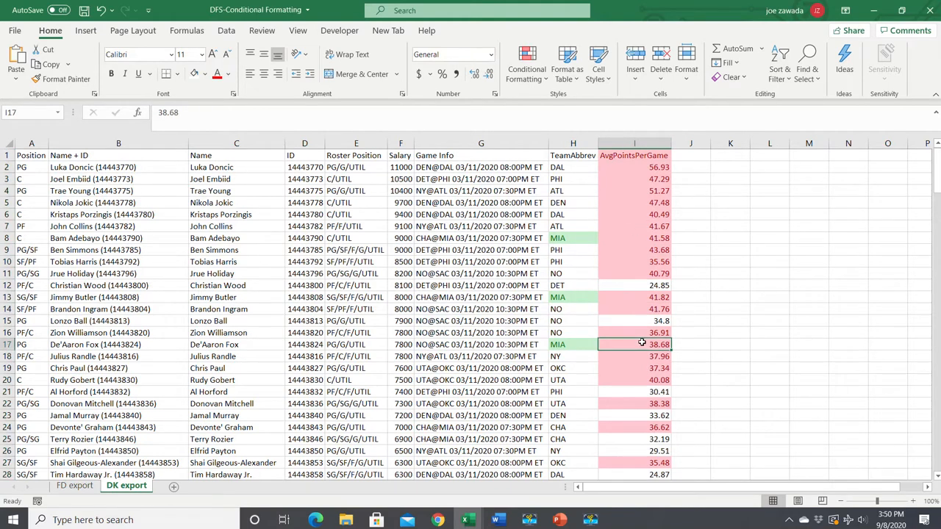
{"action": "left_click", "coordinate": [651, 379]}
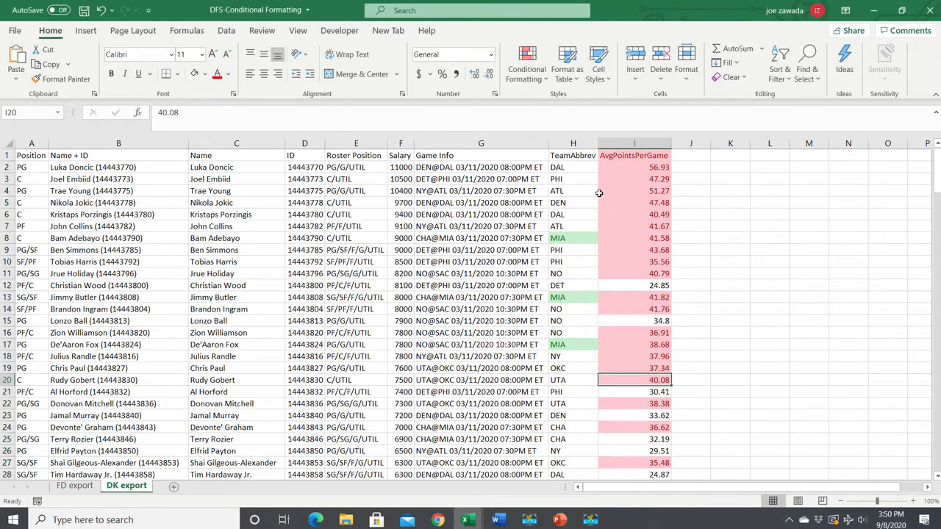
- Add a Greater Than 40 highlight rule to the AvgPointsPerGame column, using the Red Text format
{"action": "left_click", "coordinate": [632, 145]}
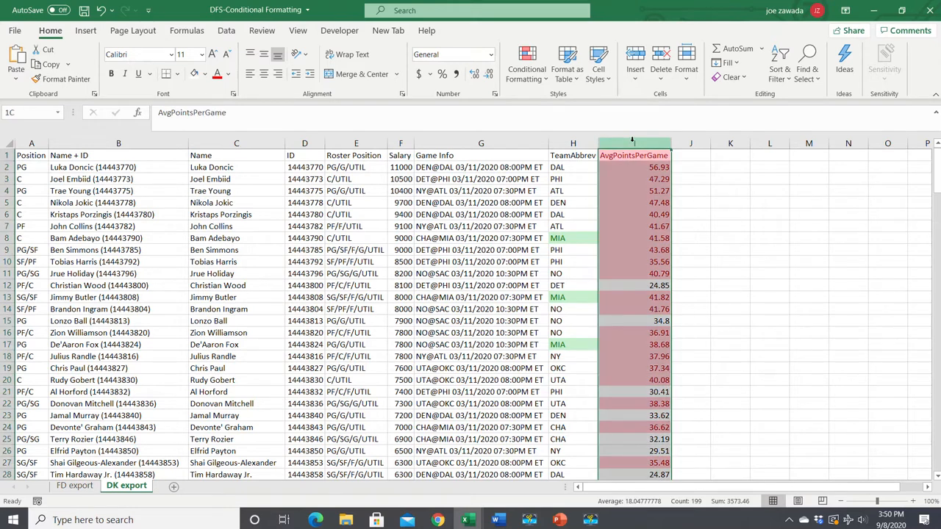
{"action": "left_click", "coordinate": [547, 82]}
{"action": "mouse_move", "coordinate": [595, 104]}
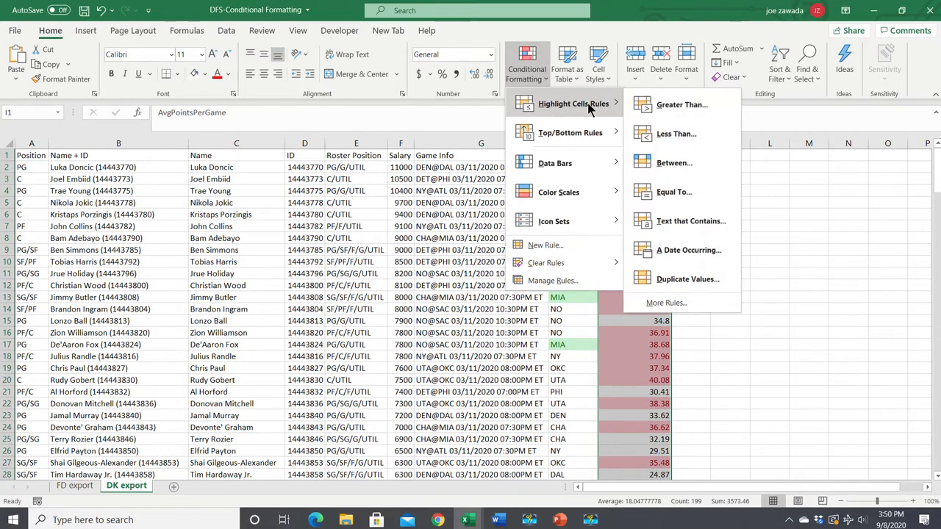
{"action": "left_click", "coordinate": [626, 104]}
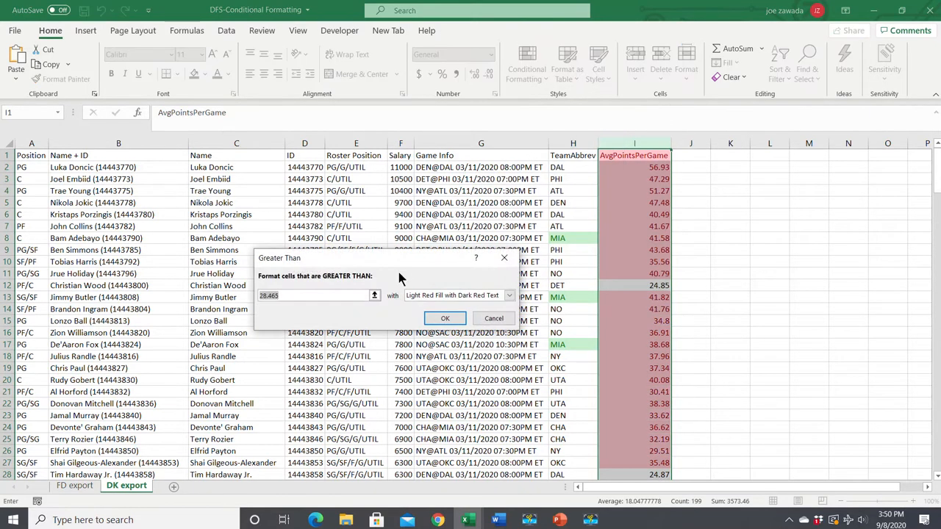
{"action": "left_click_drag", "start_coordinate": [408, 266], "coordinate": [391, 247]}
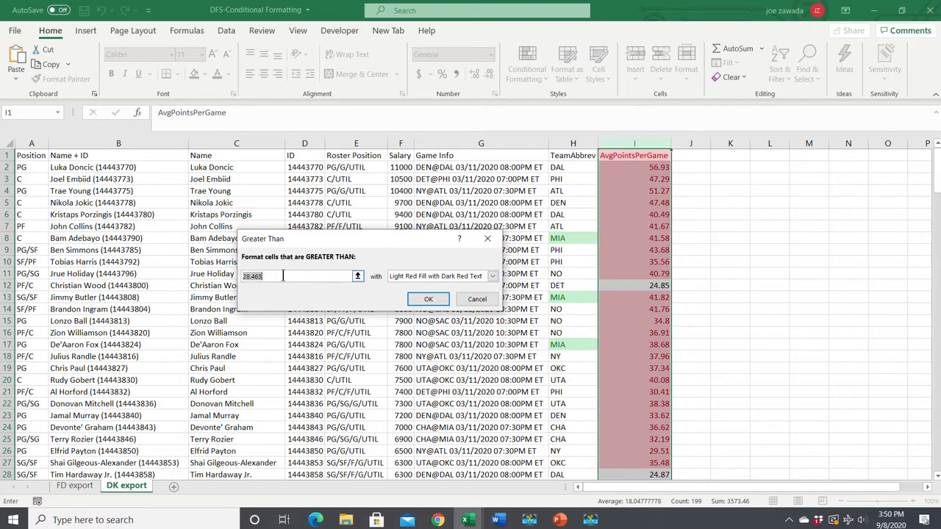
{"action": "left_click_drag", "start_coordinate": [283, 275], "coordinate": [234, 278]}
{"action": "type", "text": "30"}
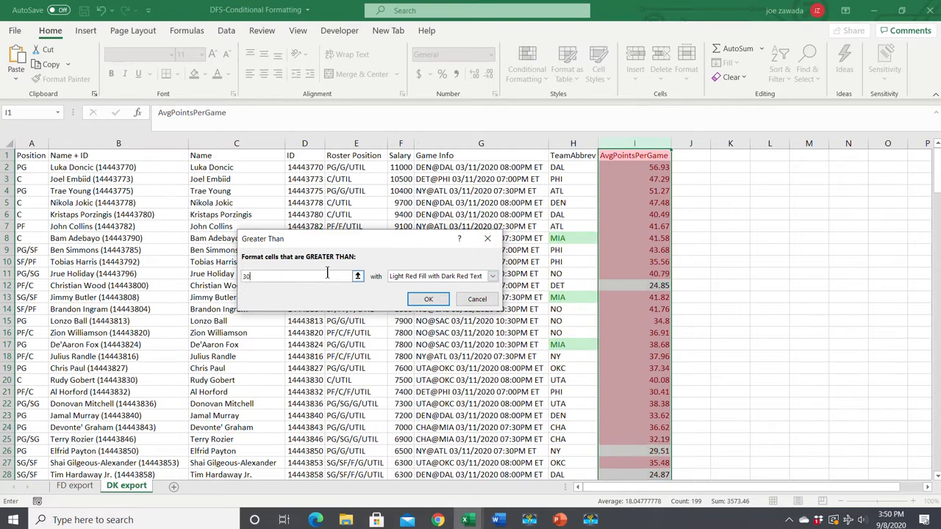
{"action": "left_click_drag", "start_coordinate": [307, 275], "coordinate": [209, 271]}
{"action": "type", "text": "40"}
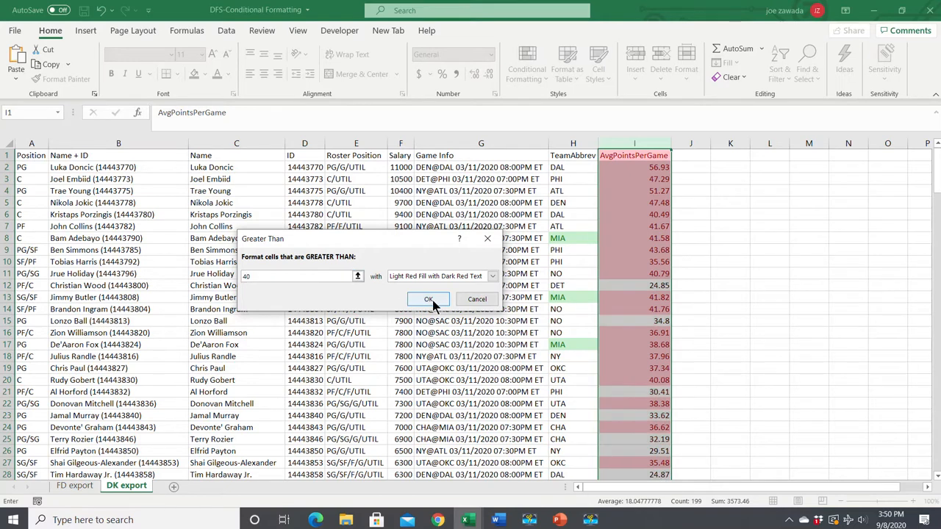
{"action": "left_click", "coordinate": [492, 276]}
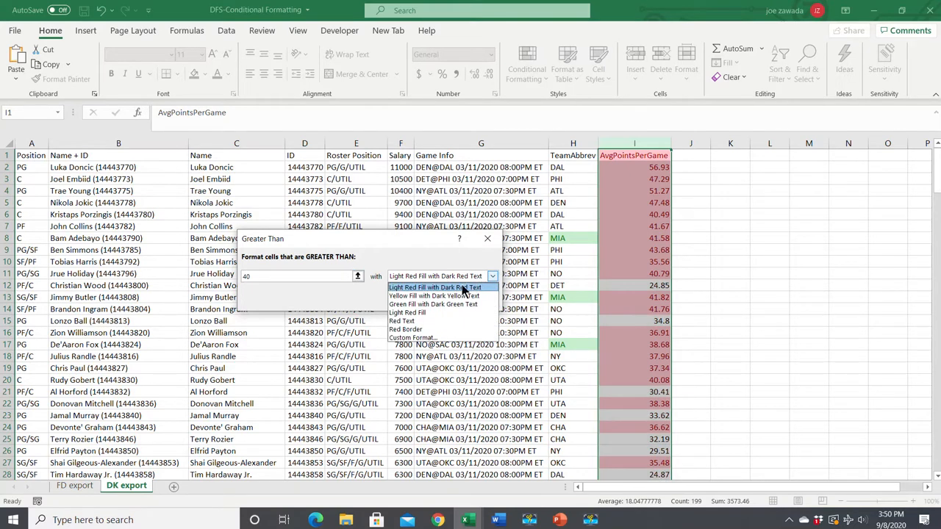
{"action": "left_click", "coordinate": [429, 320]}
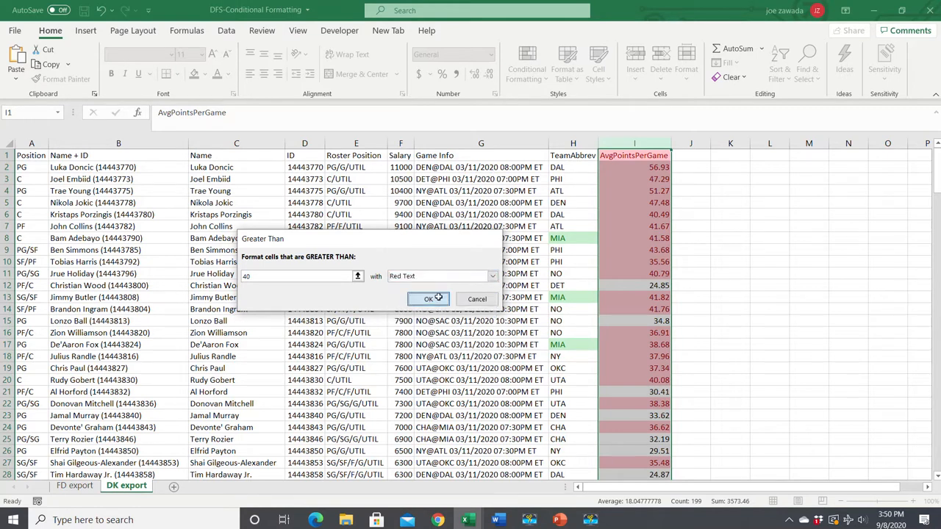
{"action": "left_click", "coordinate": [435, 299]}
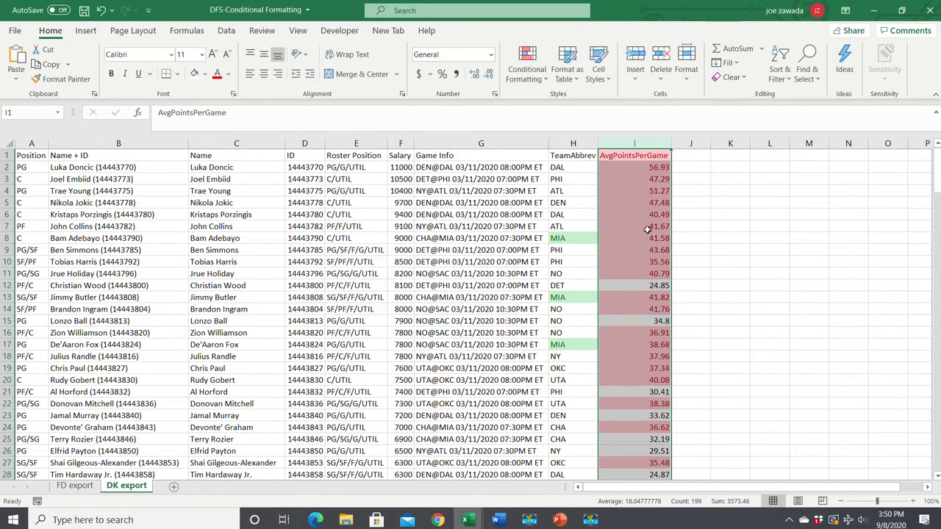
- Add a Greater Than 28.465 highlight rule to the AvgPointsPerGame column, using a custom format with an outline border
{"action": "left_click", "coordinate": [533, 73]}
{"action": "mouse_move", "coordinate": [564, 102]}
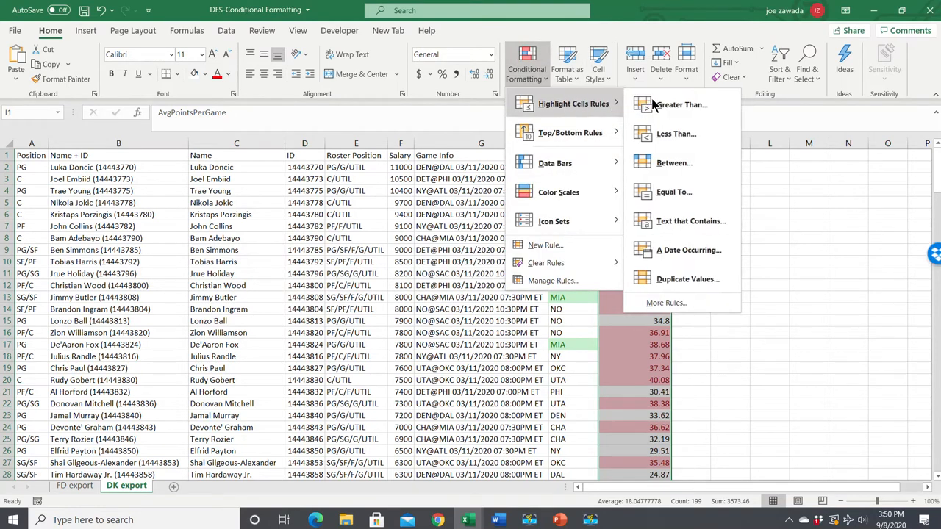
{"action": "left_click", "coordinate": [658, 110]}
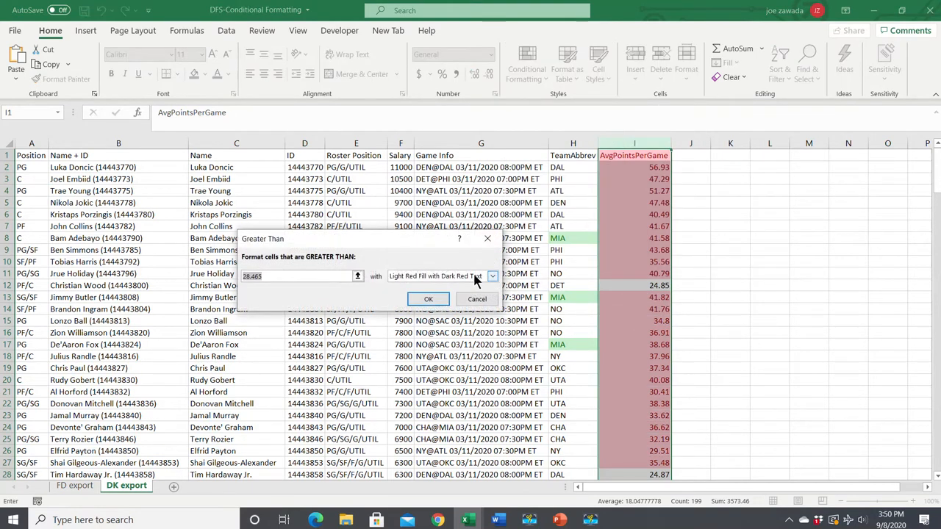
{"action": "left_click", "coordinate": [493, 276]}
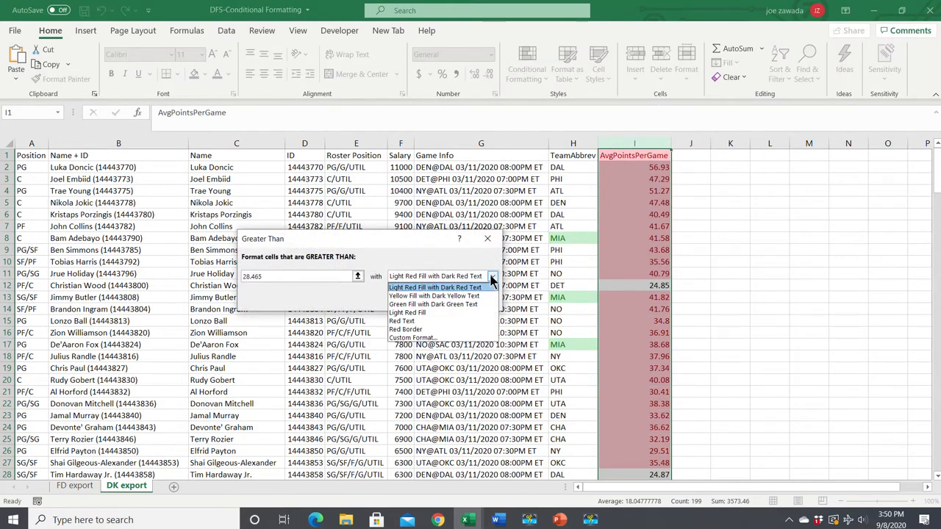
{"action": "left_click", "coordinate": [430, 338]}
{"action": "left_click", "coordinate": [234, 115]}
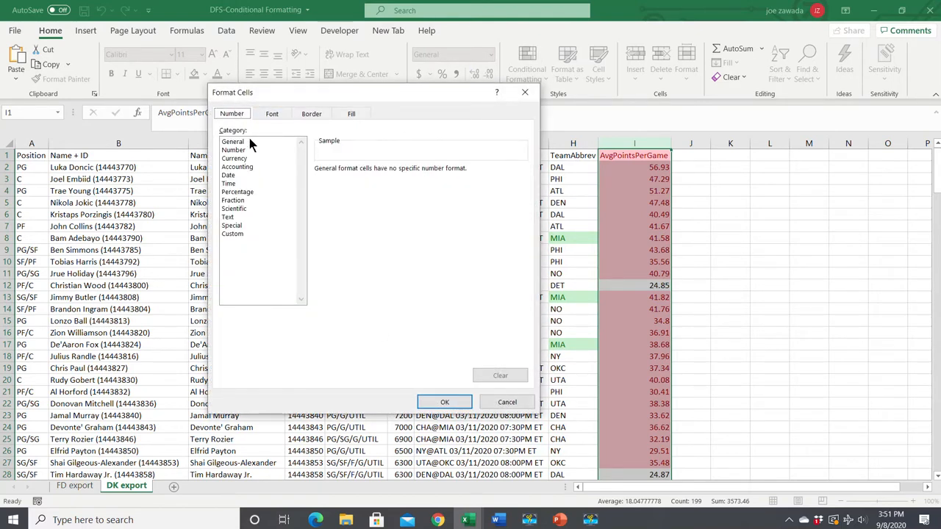
{"action": "left_click", "coordinate": [271, 115]}
{"action": "left_click", "coordinate": [309, 115]}
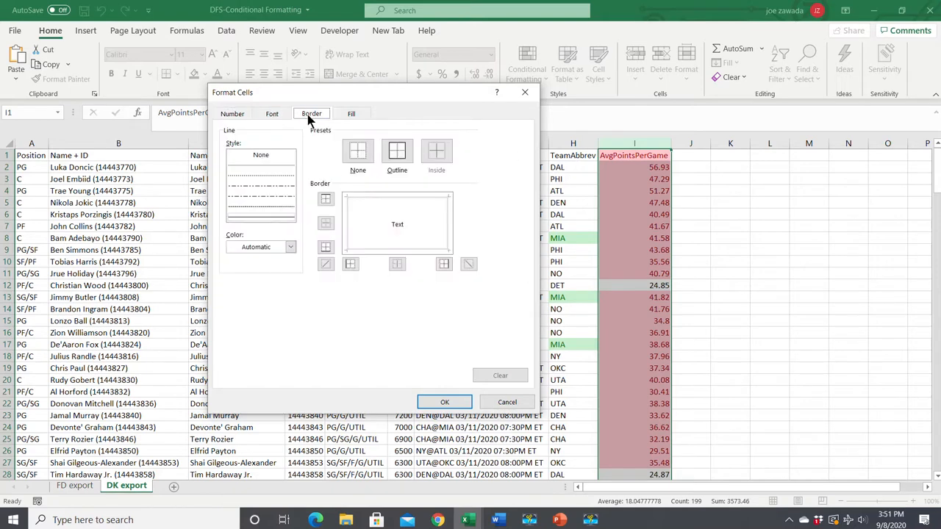
{"action": "left_click", "coordinate": [397, 154]}
{"action": "left_click", "coordinate": [445, 402]}
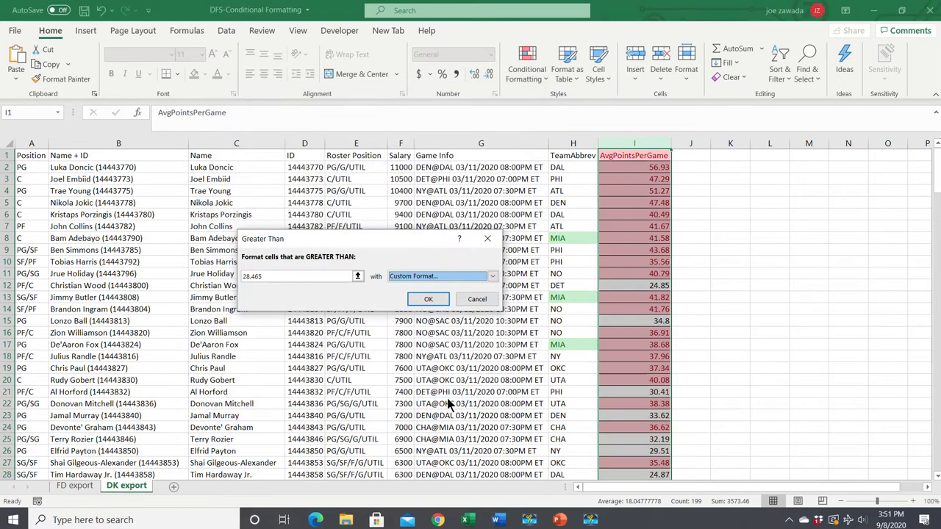
{"action": "left_click", "coordinate": [426, 299]}
- Examine the red highlighting and outline borders on the AvgPointsPerGame values in rows 2 to 15
{"action": "left_click", "coordinate": [633, 239]}
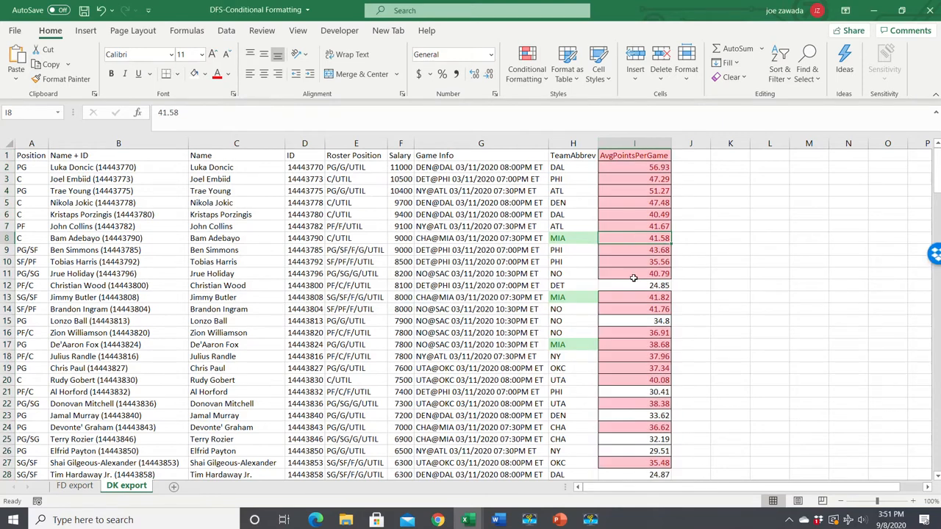
{"action": "left_click", "coordinate": [632, 320]}
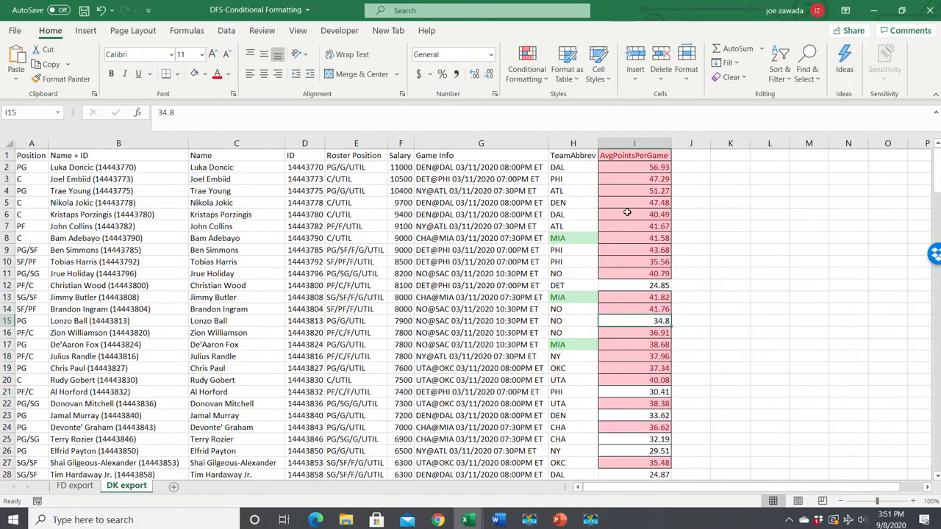
{"action": "left_click", "coordinate": [632, 167]}
{"action": "left_click_drag", "start_coordinate": [642, 190], "coordinate": [641, 218]}
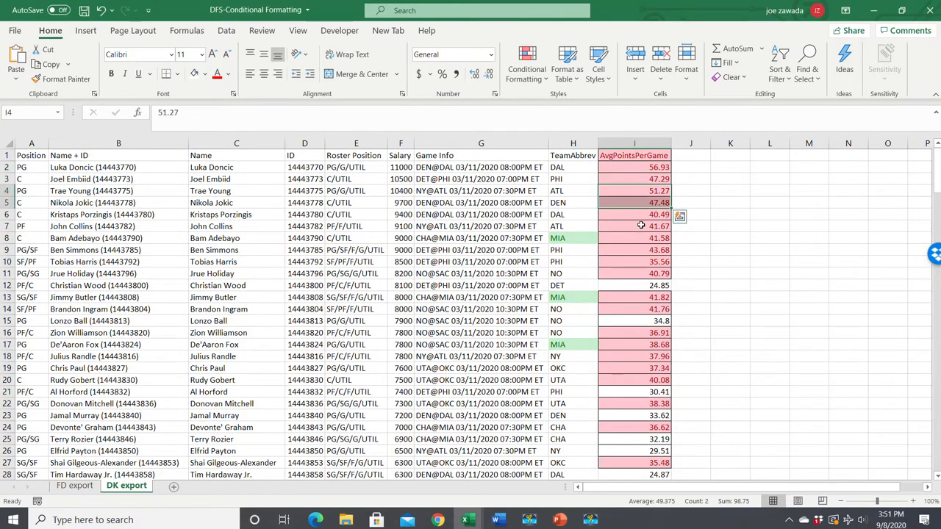
{"action": "left_click", "coordinate": [641, 237]}
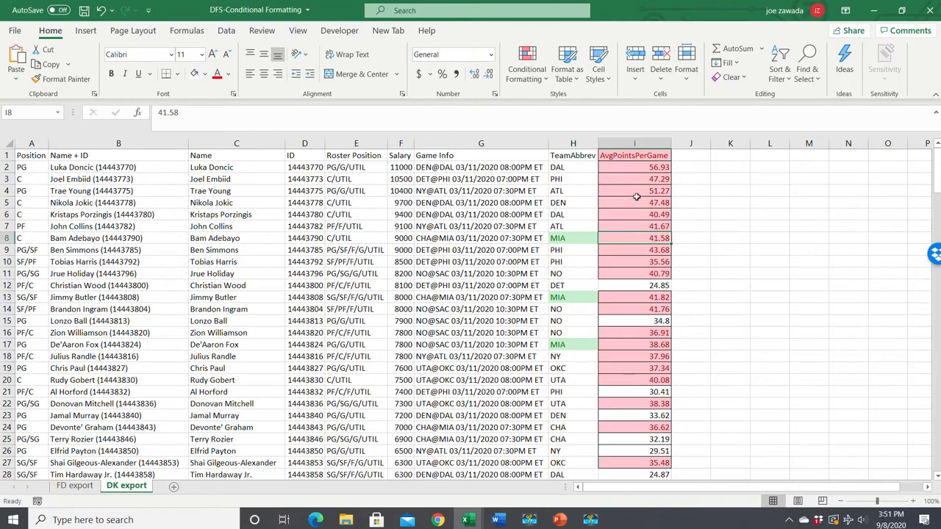
{"action": "left_click", "coordinate": [637, 202]}
{"action": "left_click", "coordinate": [635, 230]}
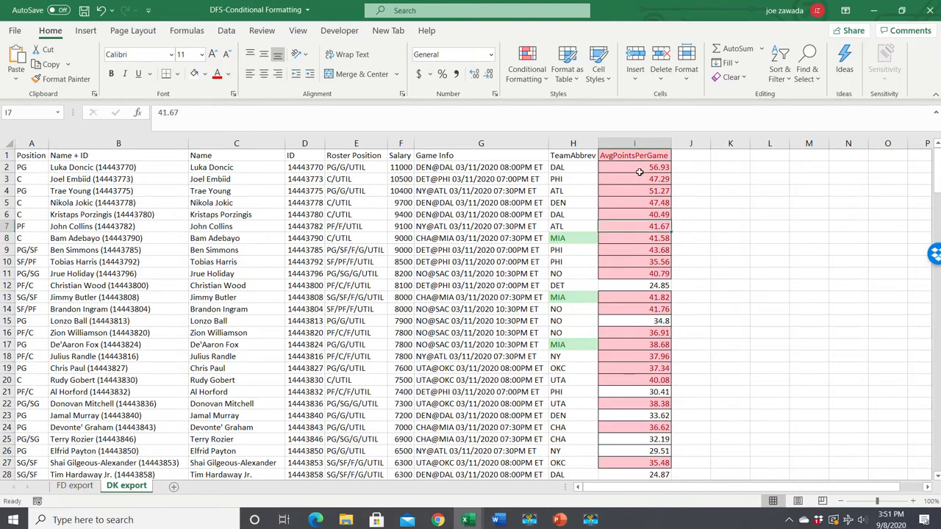
{"action": "left_click", "coordinate": [628, 169]}
{"action": "left_click", "coordinate": [645, 194]}
{"action": "left_click", "coordinate": [639, 237]}
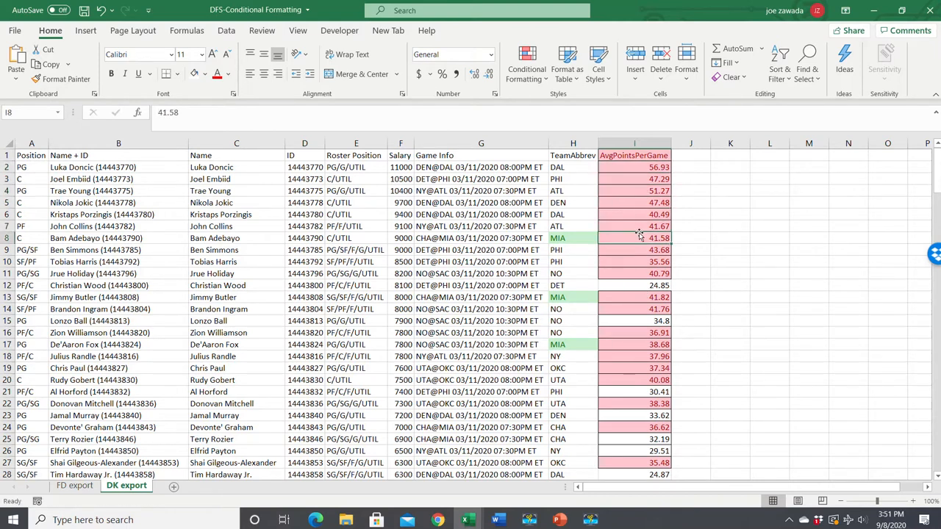
{"action": "left_click_drag", "start_coordinate": [640, 263], "coordinate": [638, 274]}
{"action": "left_click", "coordinate": [638, 308]}
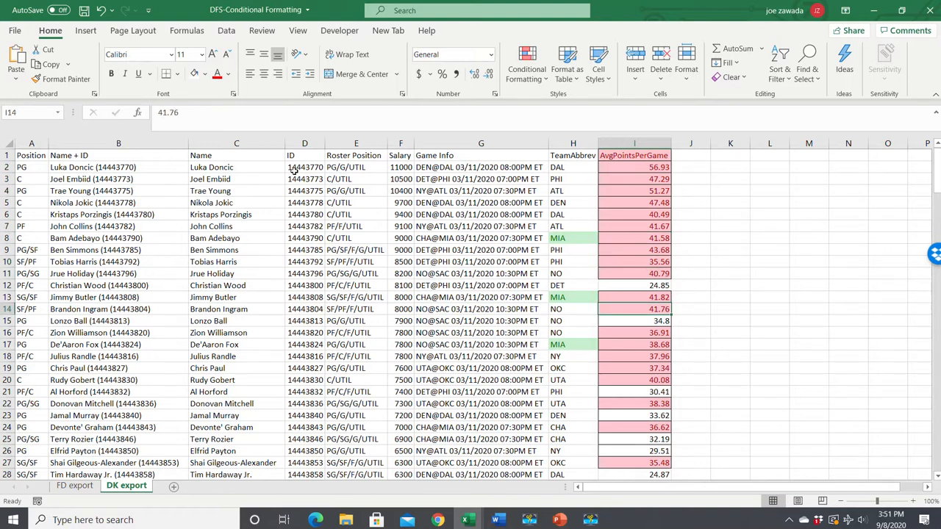
- Sort the player table by the Name column in ascending alphabetical order
{"action": "left_click", "coordinate": [218, 169]}
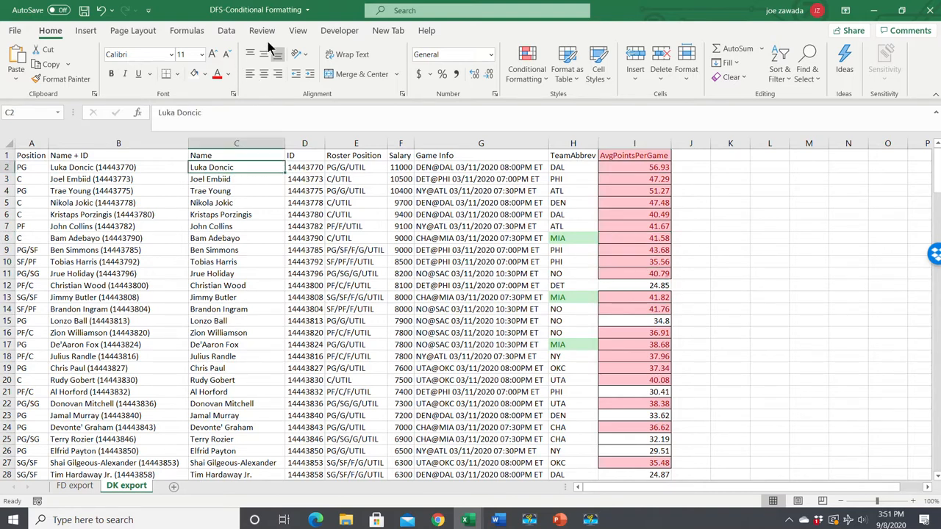
{"action": "left_click", "coordinate": [227, 31]}
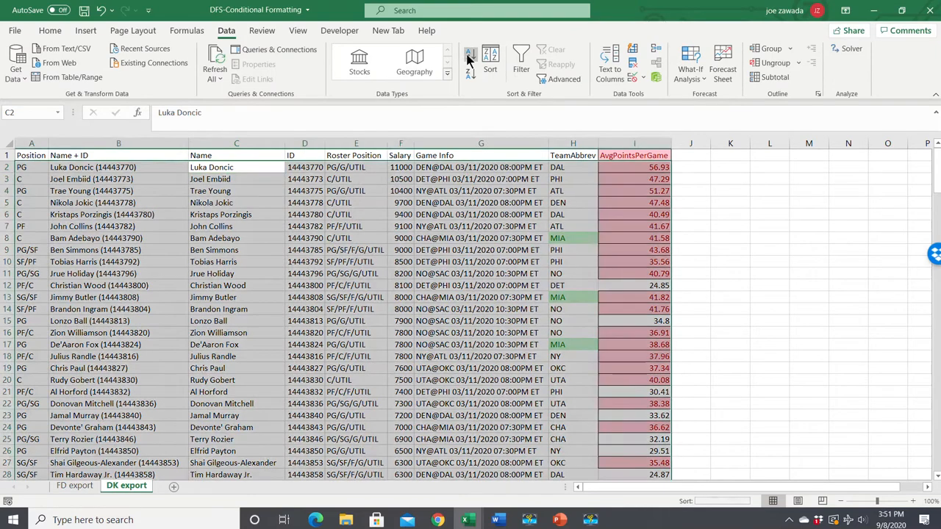
{"action": "left_click", "coordinate": [471, 55]}
- Check which AvgPointsPerGame values between rows 2 and 28 carry highlighting or borders in the sorted table
{"action": "left_click", "coordinate": [638, 168]}
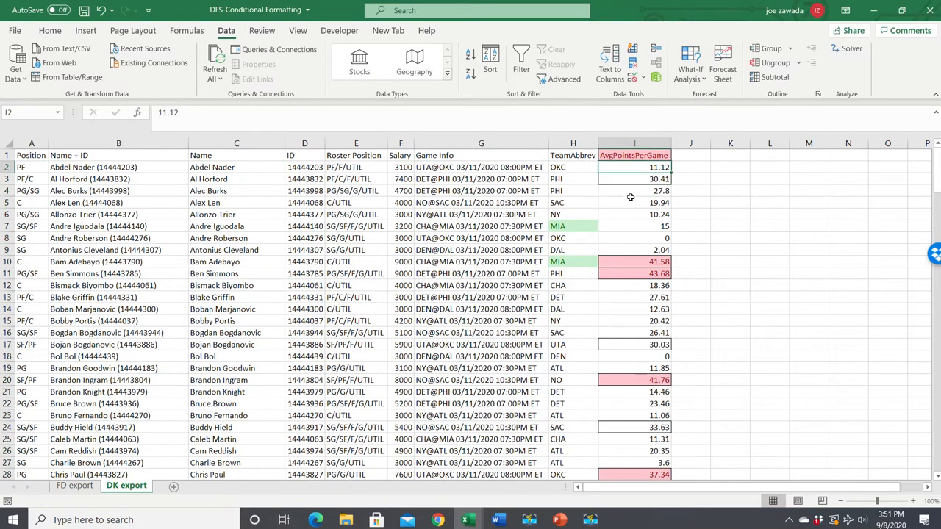
{"action": "left_click", "coordinate": [630, 202]}
{"action": "left_click", "coordinate": [631, 226]}
{"action": "left_click", "coordinate": [630, 250]}
{"action": "left_click", "coordinate": [632, 261]}
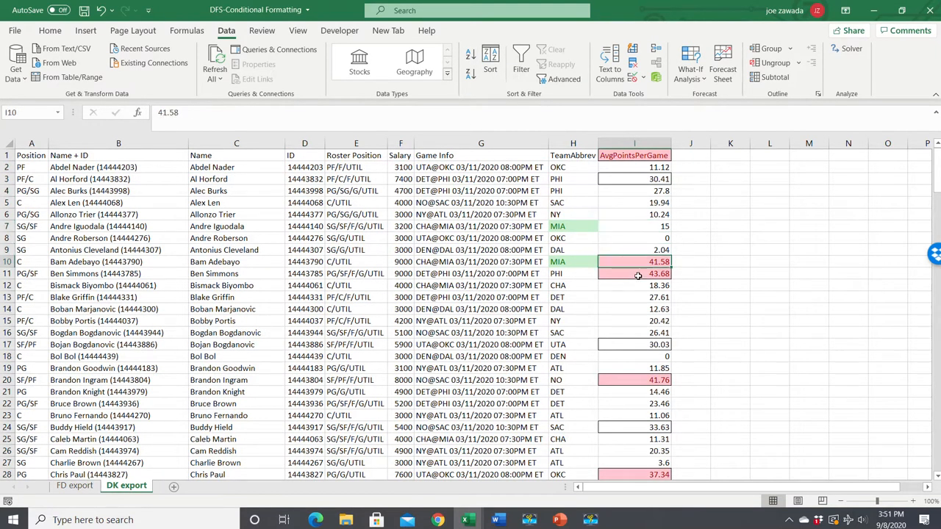
{"action": "left_click", "coordinate": [639, 284]}
{"action": "left_click", "coordinate": [647, 273]}
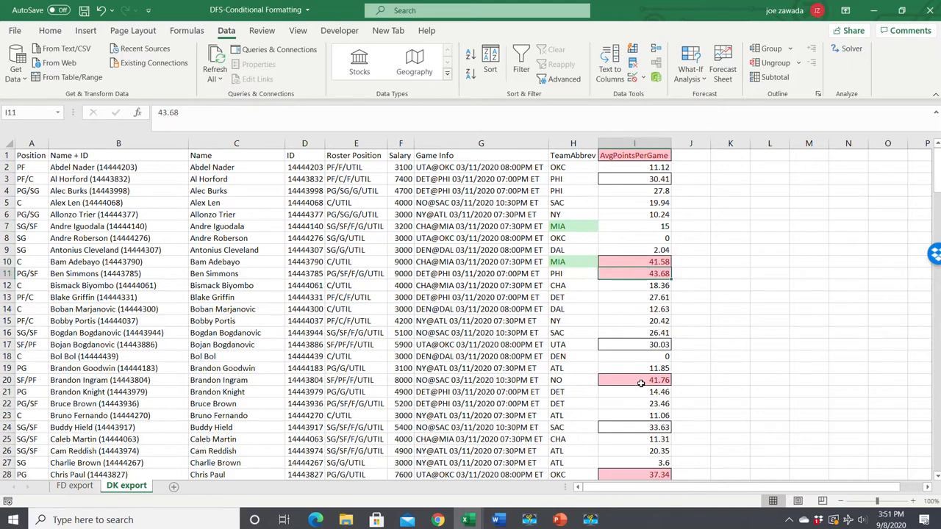
{"action": "left_click", "coordinate": [641, 383]}
{"action": "left_click", "coordinate": [655, 473]}
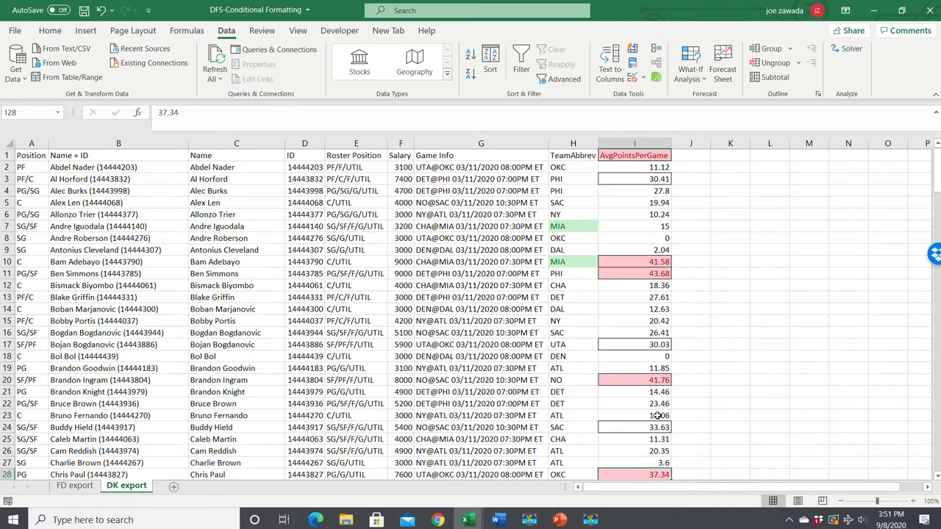
{"action": "left_click", "coordinate": [632, 276]}
{"action": "left_click", "coordinate": [634, 260]}
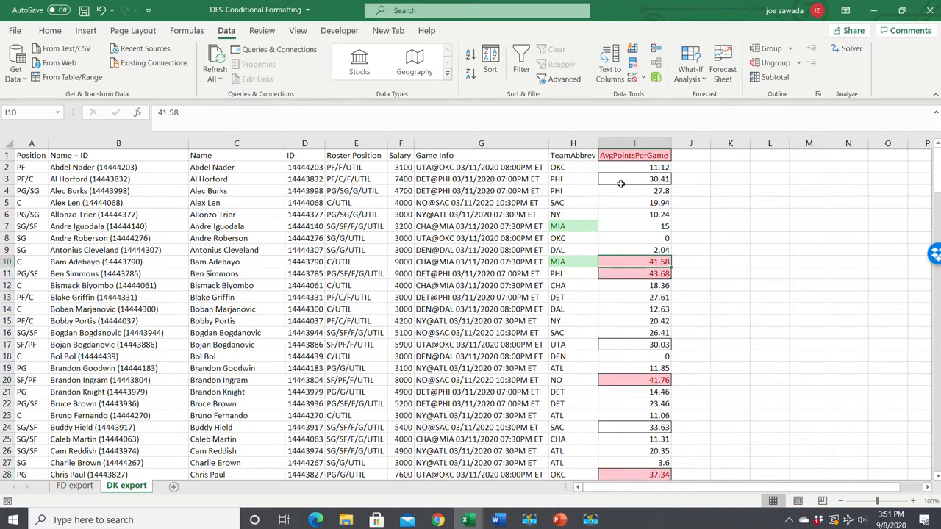
- Change the AvgPointsPerGame value in cell I9 to 36
{"action": "left_click", "coordinate": [640, 248]}
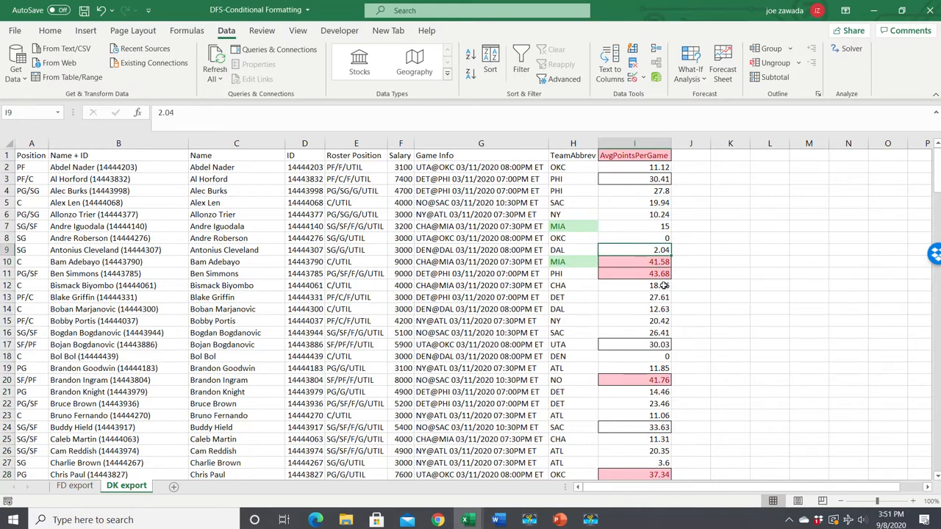
{"action": "type", "text": "36"}
{"action": "key", "text": "Return"}
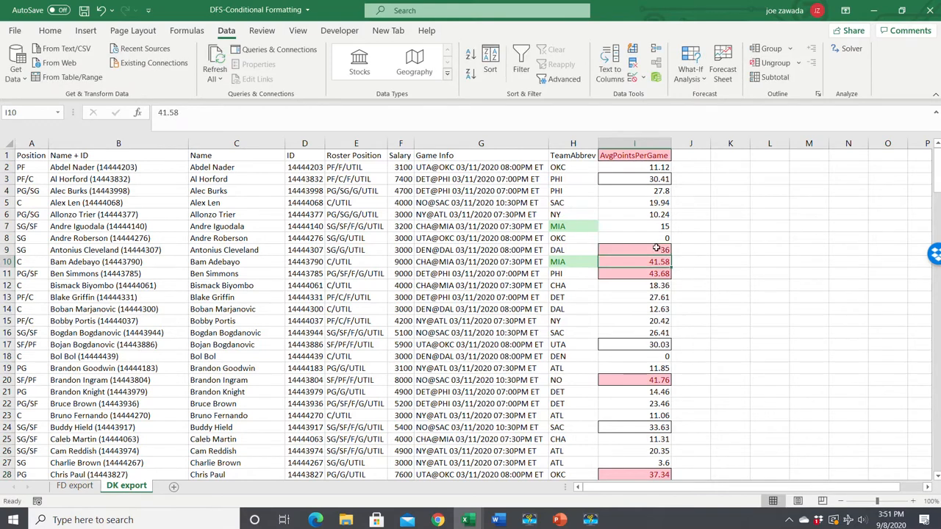
- Add a Top 10 Items rule to the AvgPointsPerGame column using Green Fill with Dark Green Text
{"action": "left_click", "coordinate": [641, 141]}
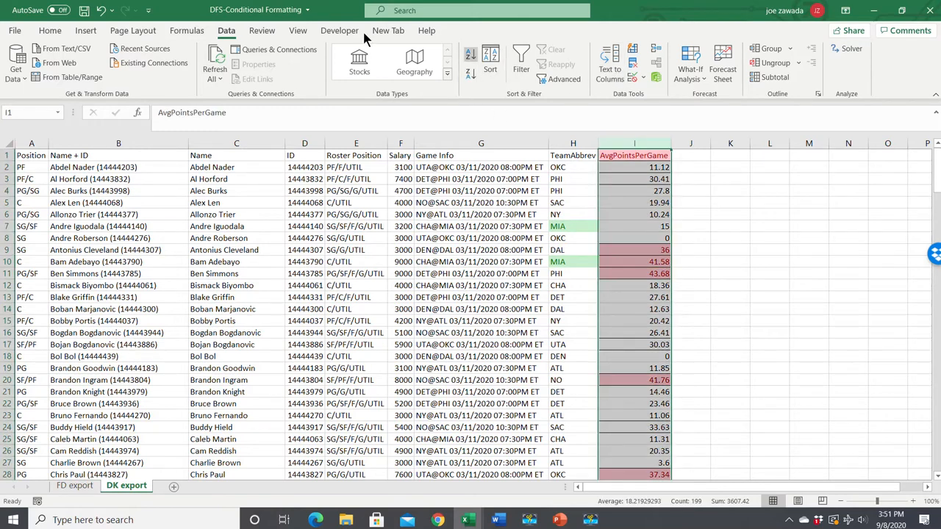
{"action": "left_click", "coordinate": [49, 30]}
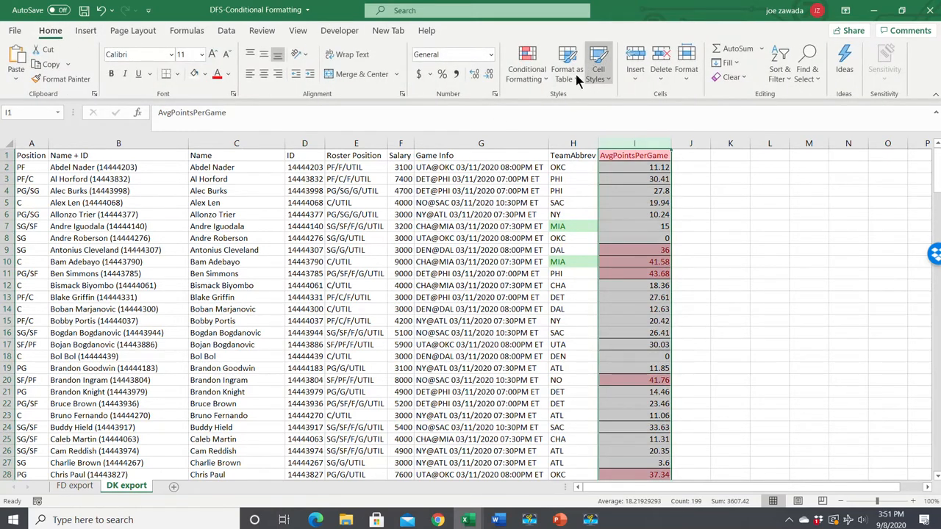
{"action": "left_click", "coordinate": [540, 80]}
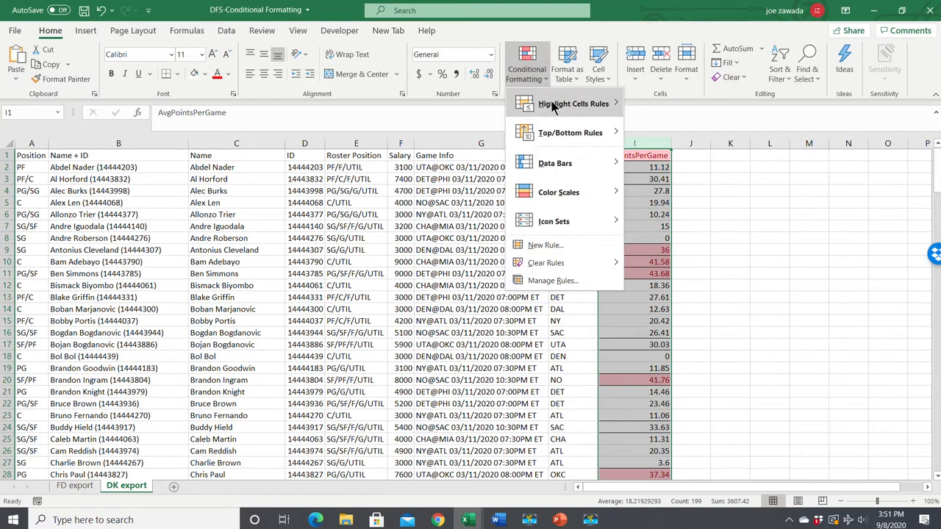
{"action": "mouse_move", "coordinate": [559, 138]}
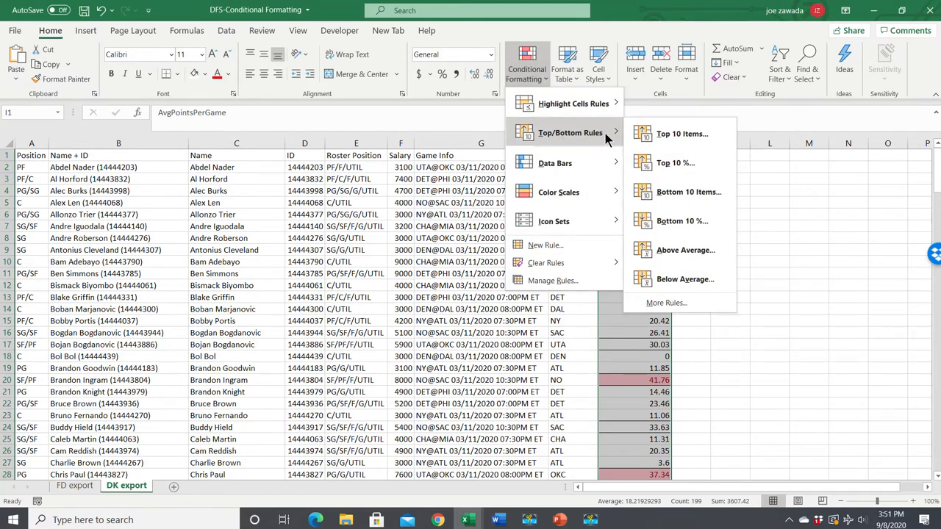
{"action": "left_click", "coordinate": [668, 134]}
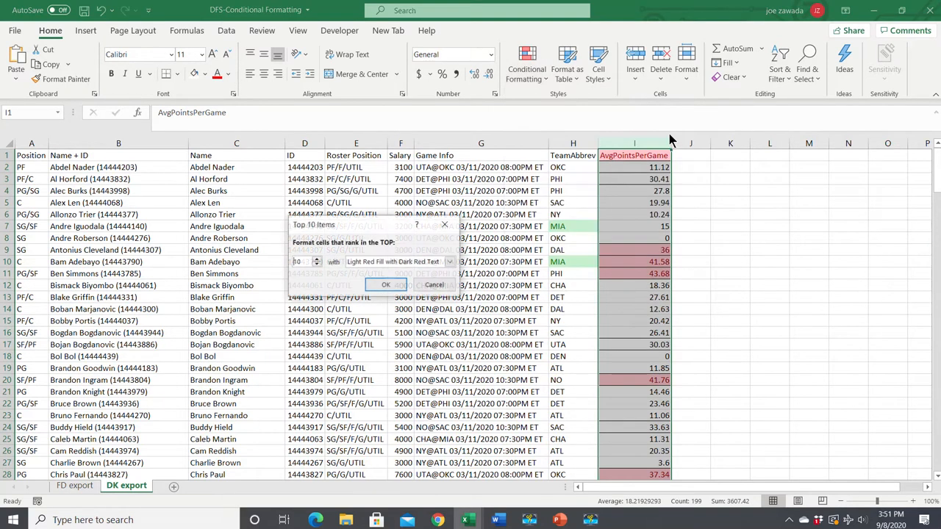
{"action": "left_click", "coordinate": [446, 263]}
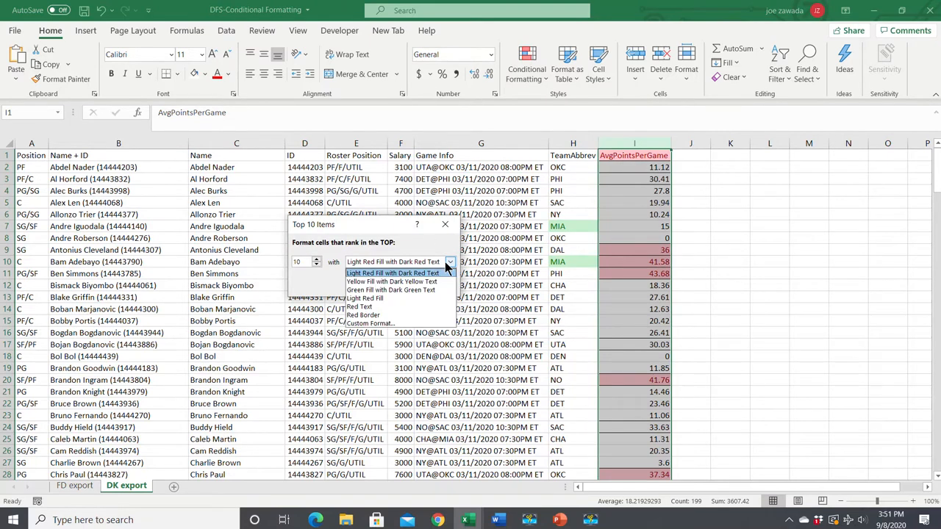
{"action": "left_click", "coordinate": [378, 289]}
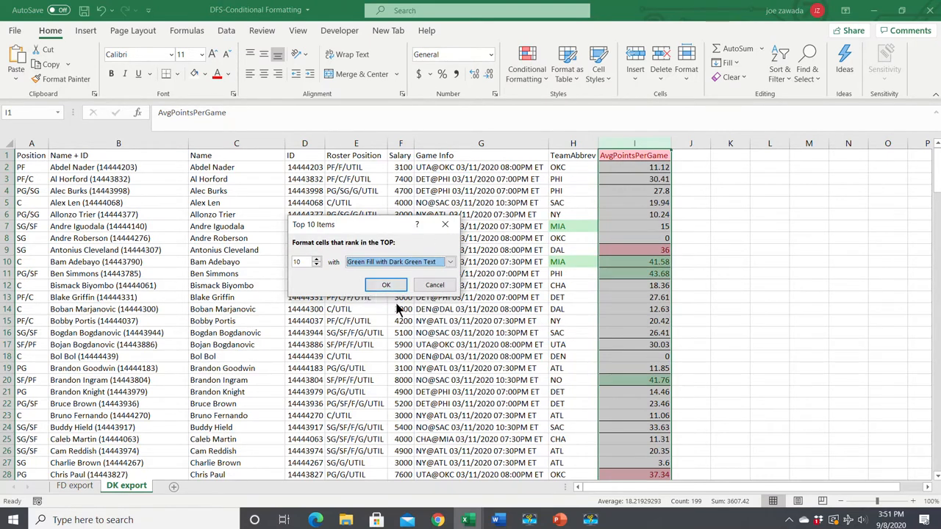
{"action": "left_click", "coordinate": [388, 286]}
- Examine which AvgPointsPerGame values down the list carry the green top 10 highlighting
{"action": "left_click", "coordinate": [620, 266]}
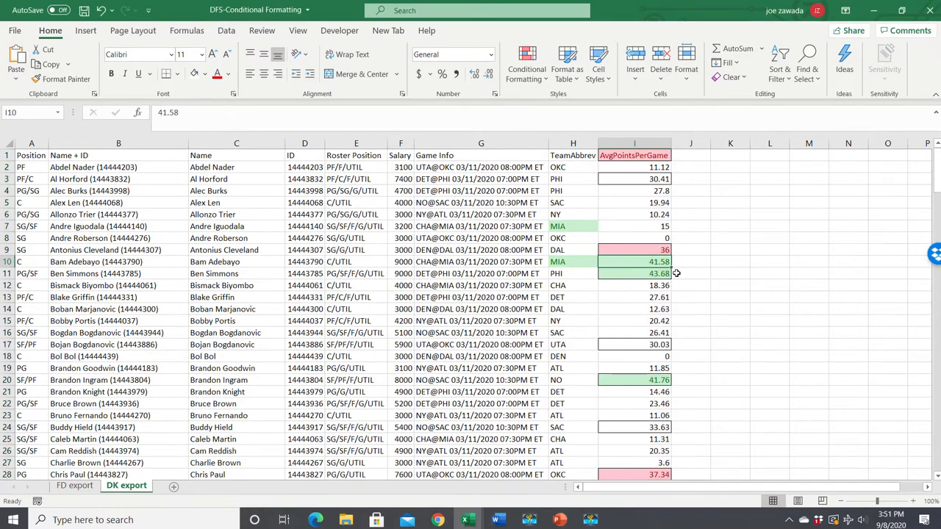
{"action": "left_click", "coordinate": [651, 297]}
{"action": "left_click", "coordinate": [650, 378]}
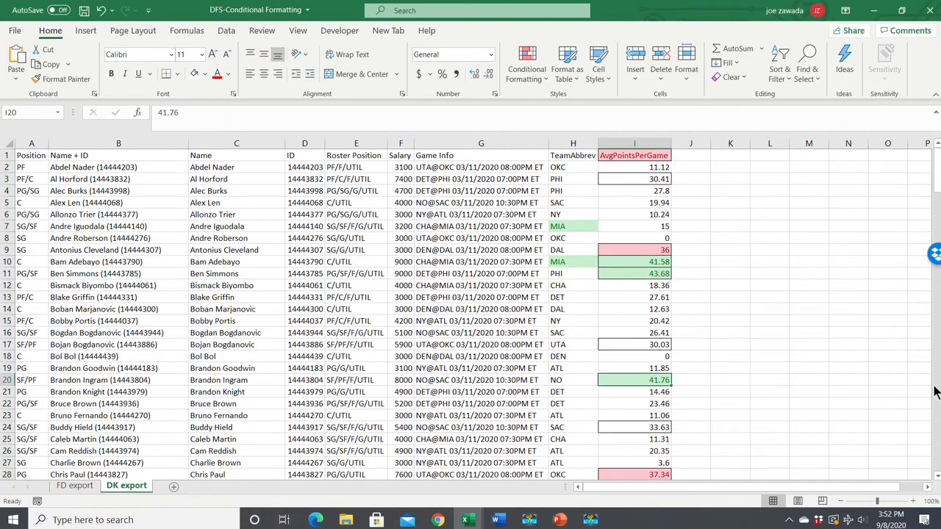
{"action": "left_click", "coordinate": [939, 411]}
{"action": "left_click", "coordinate": [939, 411]}
{"action": "left_click", "coordinate": [938, 411]}
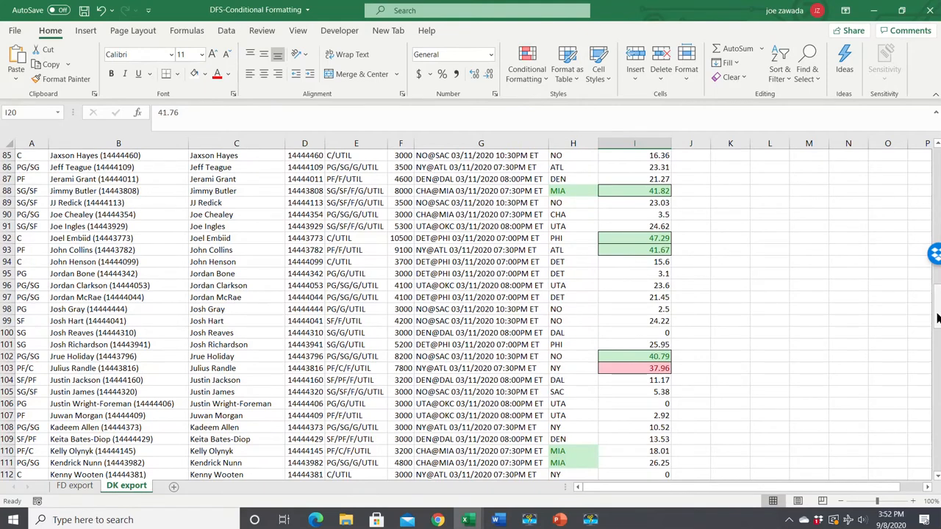
{"action": "left_click_drag", "start_coordinate": [937, 308], "coordinate": [931, 178]}
- Apply green gradient fill data bars to the AvgPointsPerGame column
{"action": "left_click", "coordinate": [637, 143]}
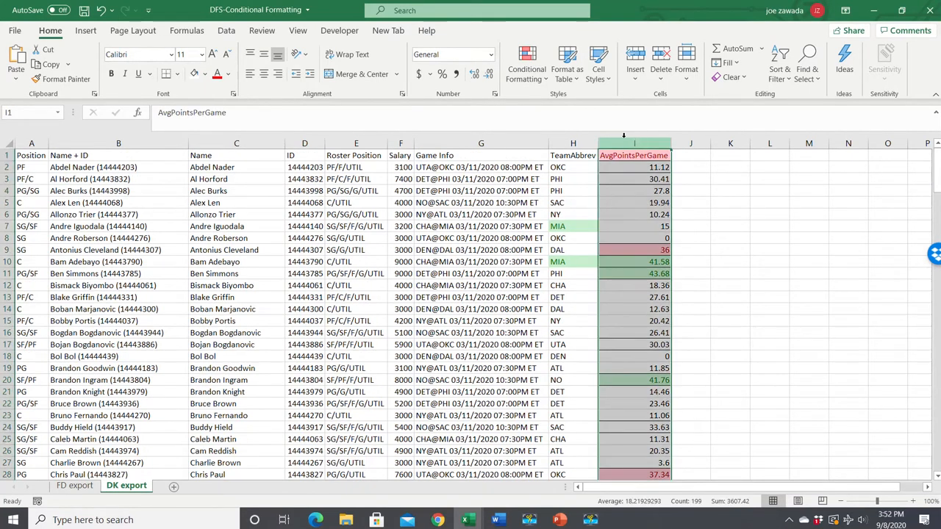
{"action": "left_click", "coordinate": [537, 81]}
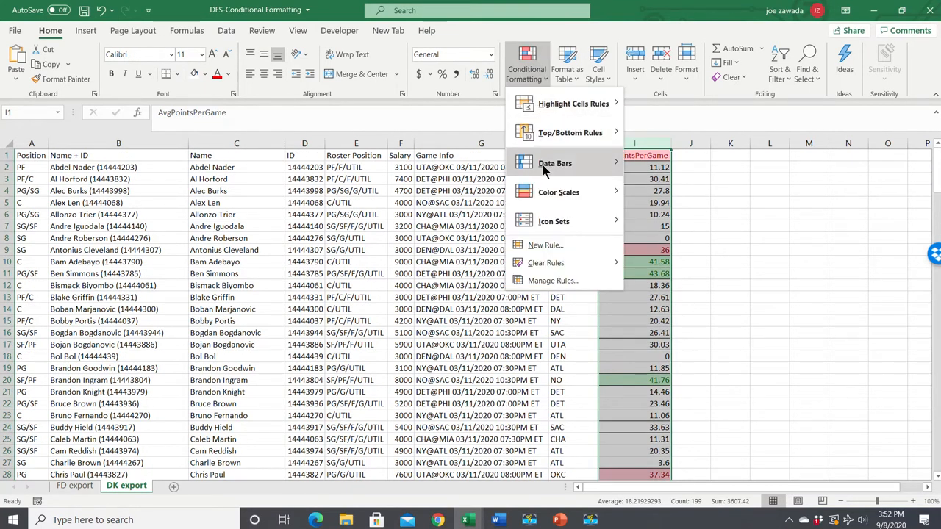
{"action": "mouse_move", "coordinate": [544, 168]}
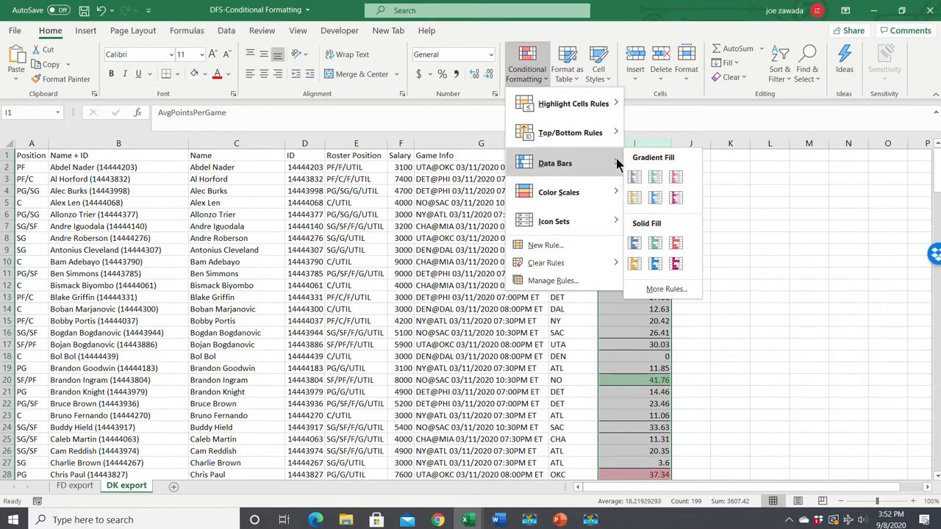
{"action": "left_click", "coordinate": [656, 179]}
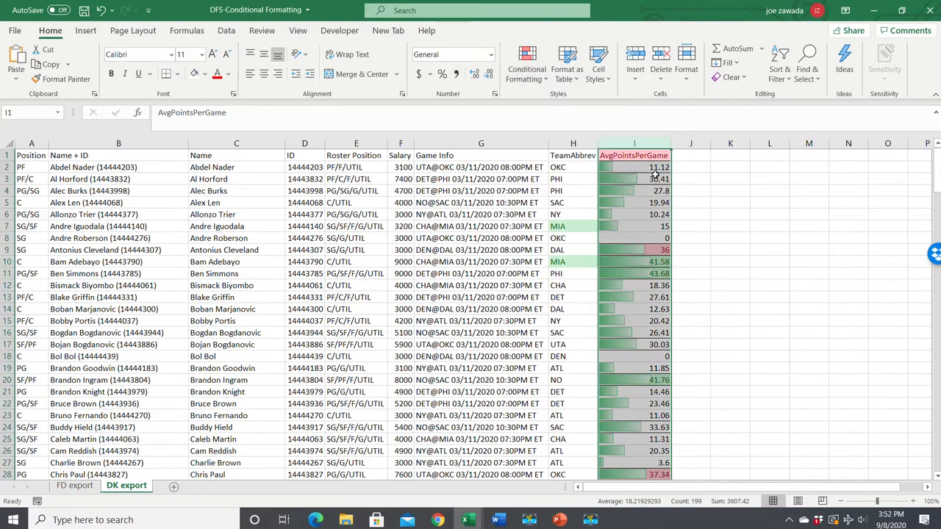
{"action": "left_click", "coordinate": [516, 192]}
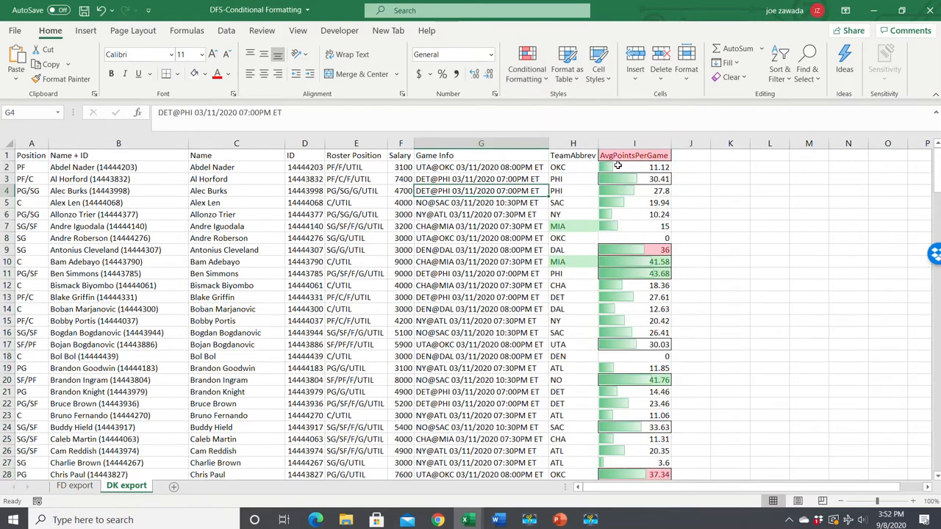
- Compare the lengths of the green data bars for high and low AvgPointsPerGame values in rows 6 to 11
{"action": "left_click", "coordinate": [632, 262]}
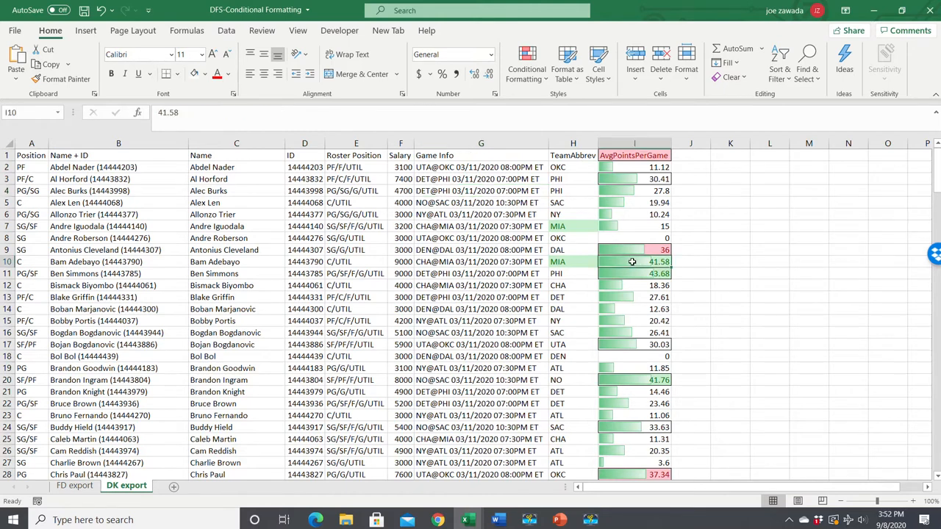
{"action": "left_click", "coordinate": [656, 275]}
{"action": "left_click", "coordinate": [636, 261]}
{"action": "left_click", "coordinate": [656, 274]}
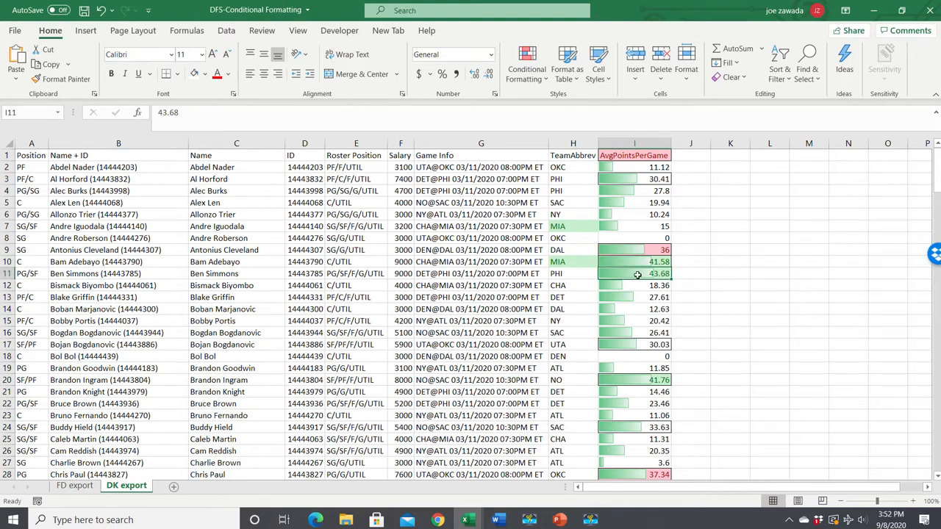
{"action": "left_click", "coordinate": [643, 214]}
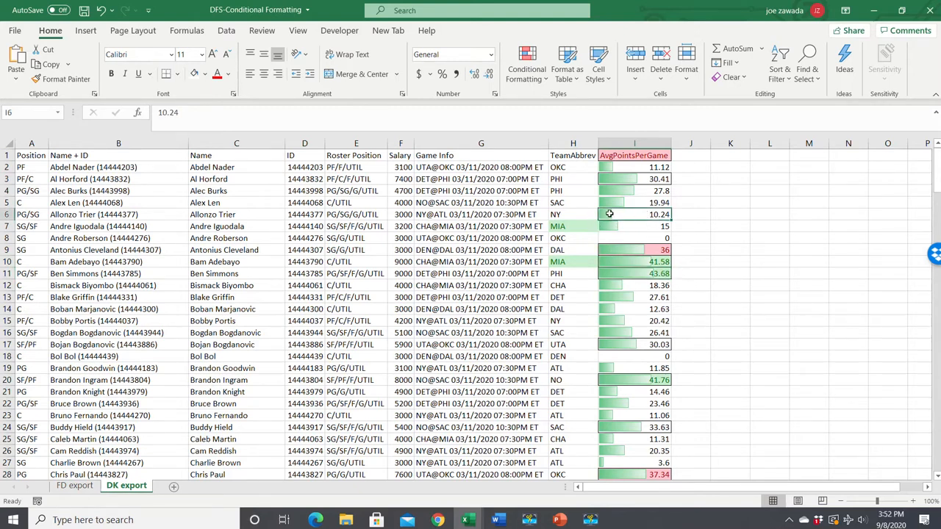
{"action": "left_click", "coordinate": [637, 225]}
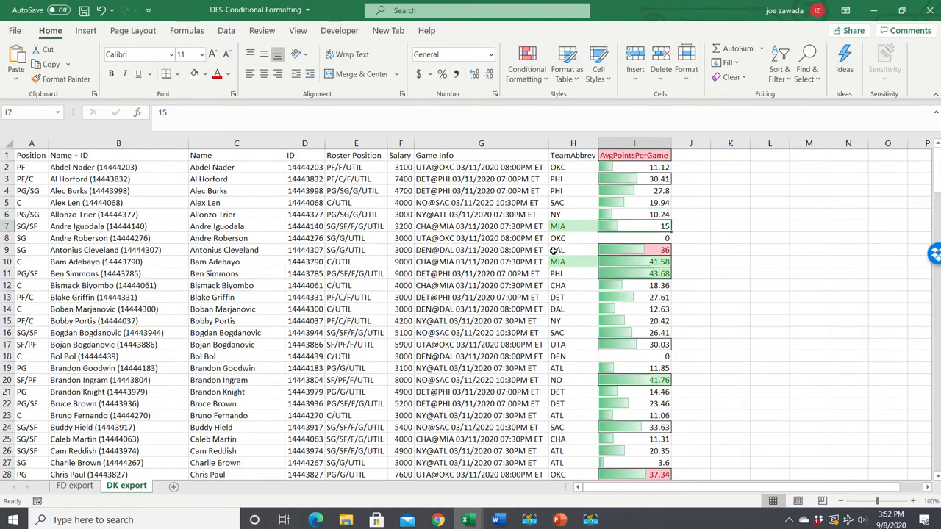
{"action": "left_click", "coordinate": [500, 239]}
{"action": "left_click", "coordinate": [489, 309]}
{"action": "left_click", "coordinate": [533, 262]}
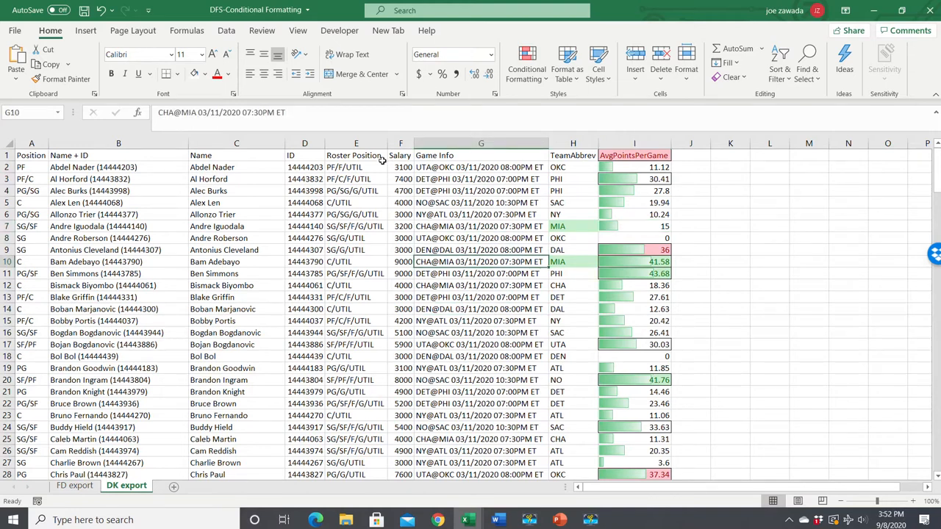
- Apply red gradient fill data bars to the Salary column
{"action": "left_click", "coordinate": [401, 143]}
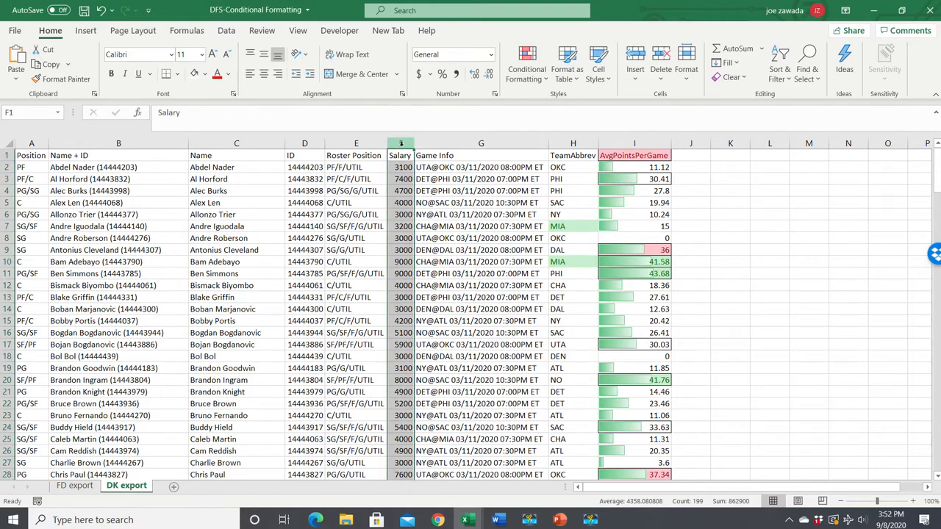
{"action": "left_click", "coordinate": [544, 78]}
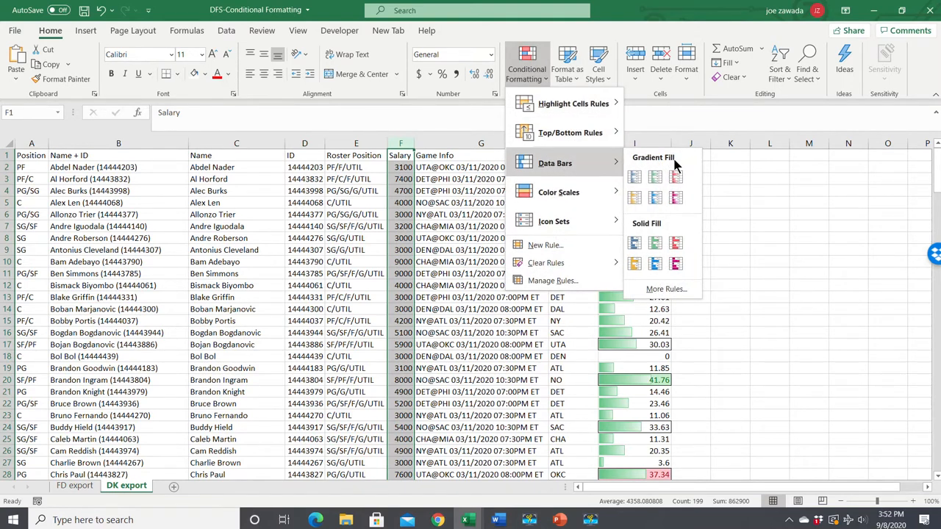
{"action": "left_click", "coordinate": [675, 178]}
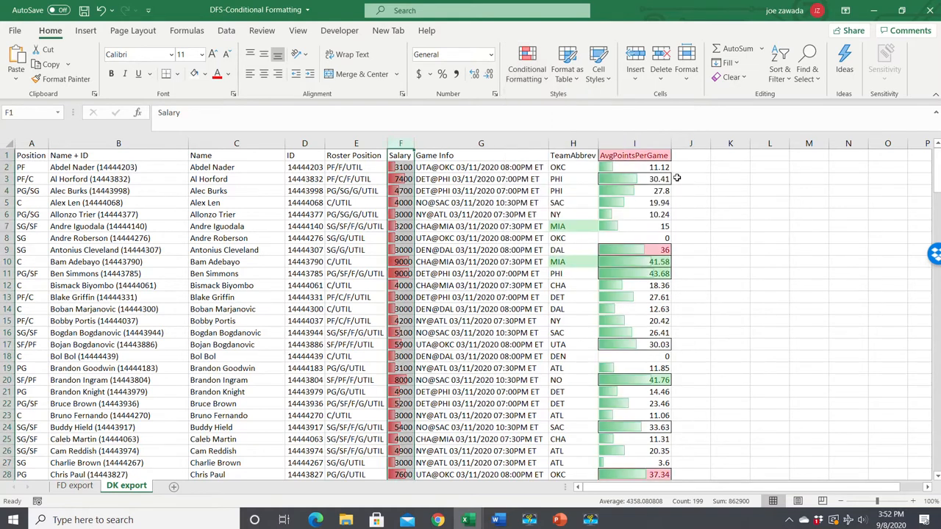
{"action": "left_click", "coordinate": [368, 241]}
{"action": "left_click", "coordinate": [342, 285]}
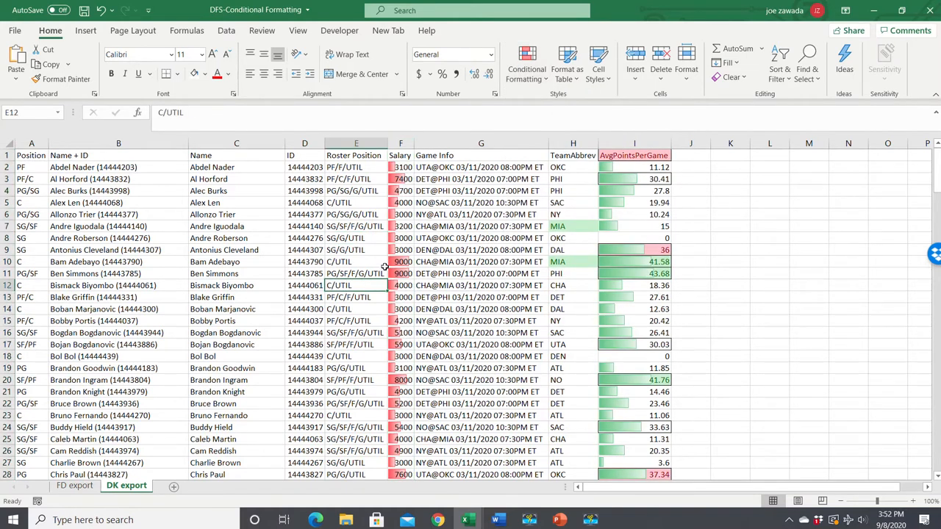
- Widen the Salary column to give its data bars more room, and check the bars in rows 3 to 11
{"action": "left_click", "coordinate": [622, 180]}
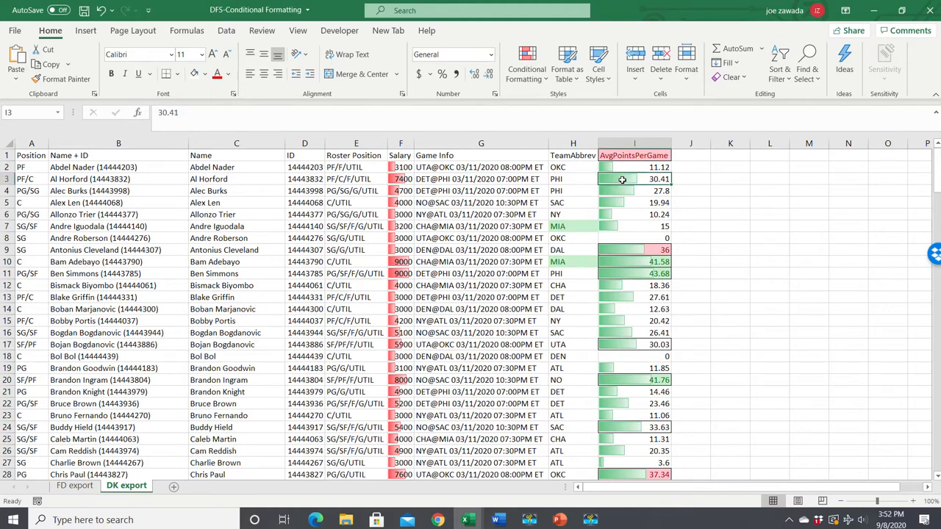
{"action": "left_click", "coordinate": [400, 179]}
{"action": "left_click_drag", "start_coordinate": [413, 143], "coordinate": [454, 143]}
{"action": "left_click", "coordinate": [376, 191]}
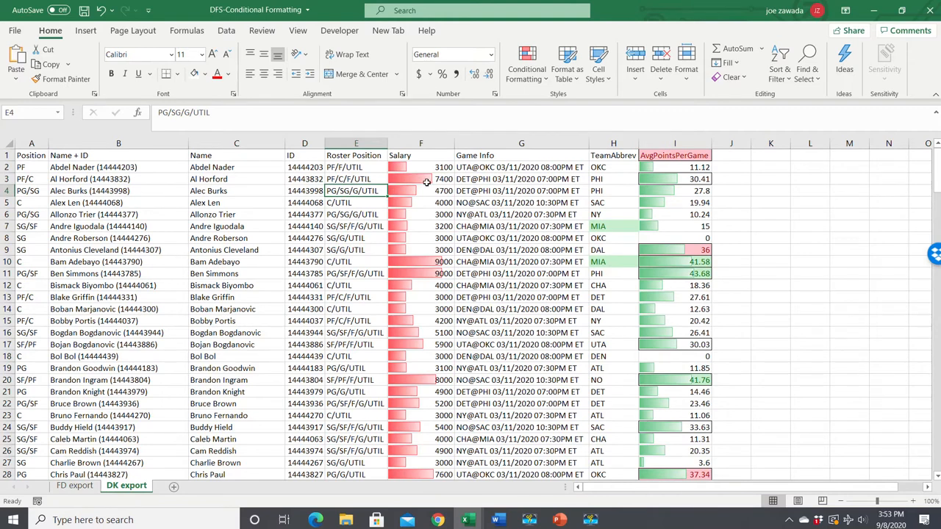
{"action": "left_click", "coordinate": [426, 179]}
{"action": "left_click", "coordinate": [410, 230]}
{"action": "left_click", "coordinate": [408, 260]}
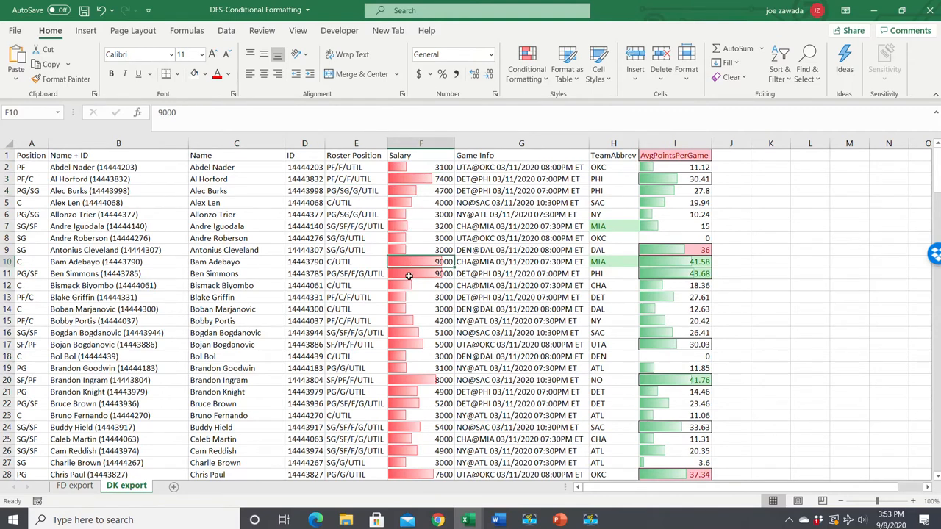
{"action": "left_click", "coordinate": [410, 276]}
- Left-align the contents of the Salary column
{"action": "left_click", "coordinate": [421, 143]}
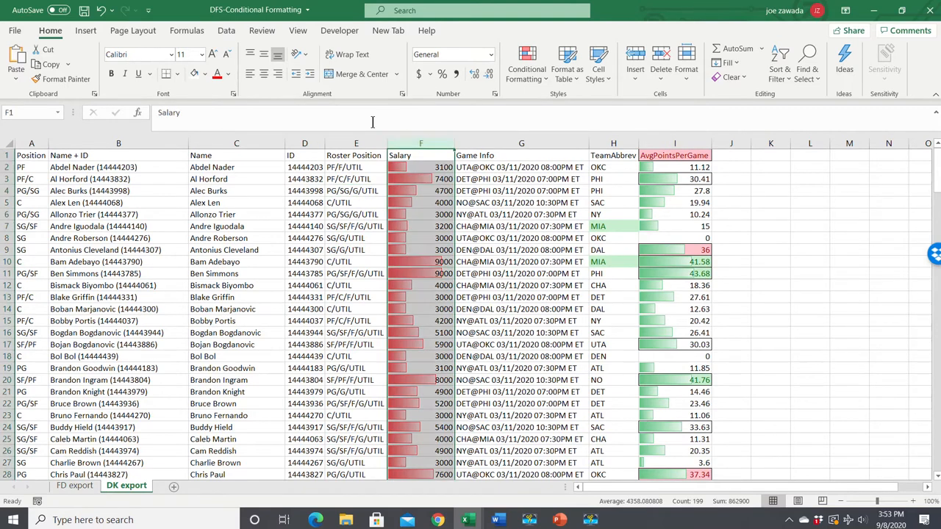
{"action": "left_click", "coordinate": [263, 74]}
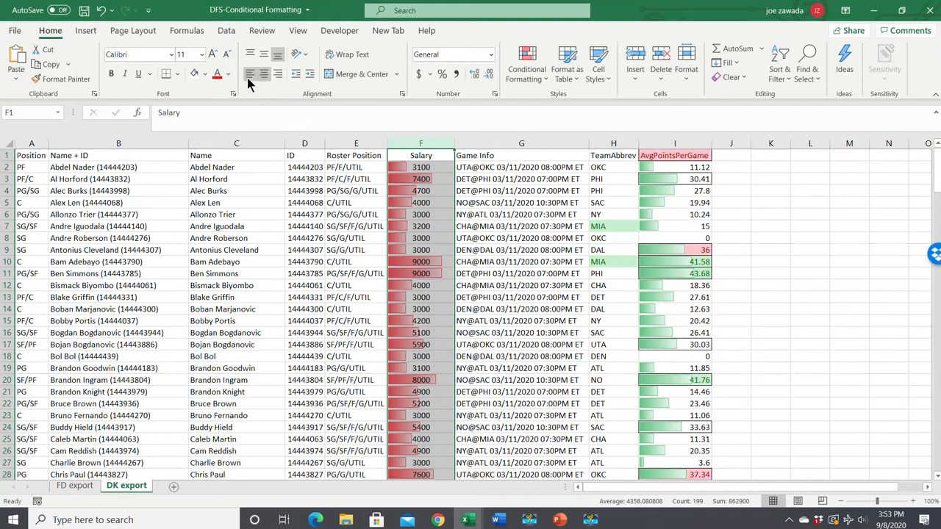
{"action": "left_click", "coordinate": [250, 75]}
{"action": "left_click", "coordinate": [380, 222]}
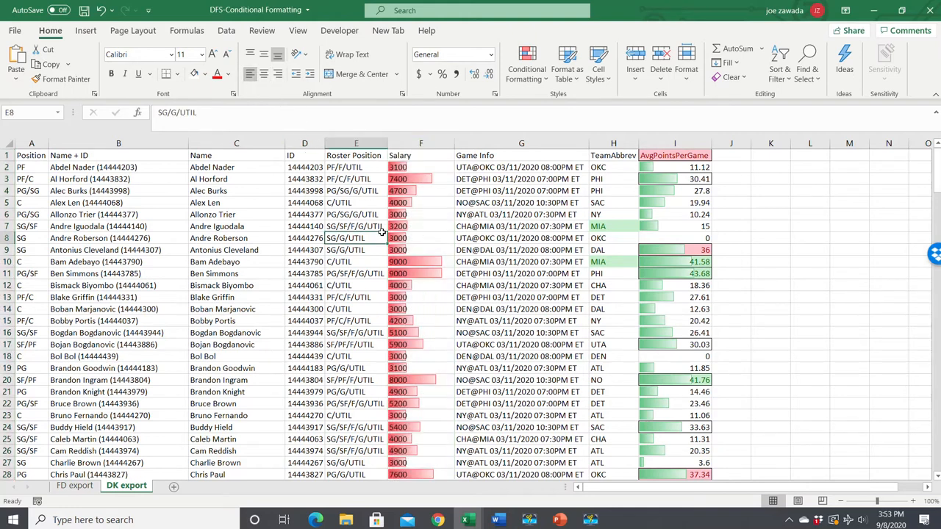
- Compare the Salary data bars with the AvgPointsPerGame data bars in rows 2 to 11
{"action": "left_click", "coordinate": [437, 168]}
{"action": "left_click", "coordinate": [404, 280]}
{"action": "left_click", "coordinate": [423, 253]}
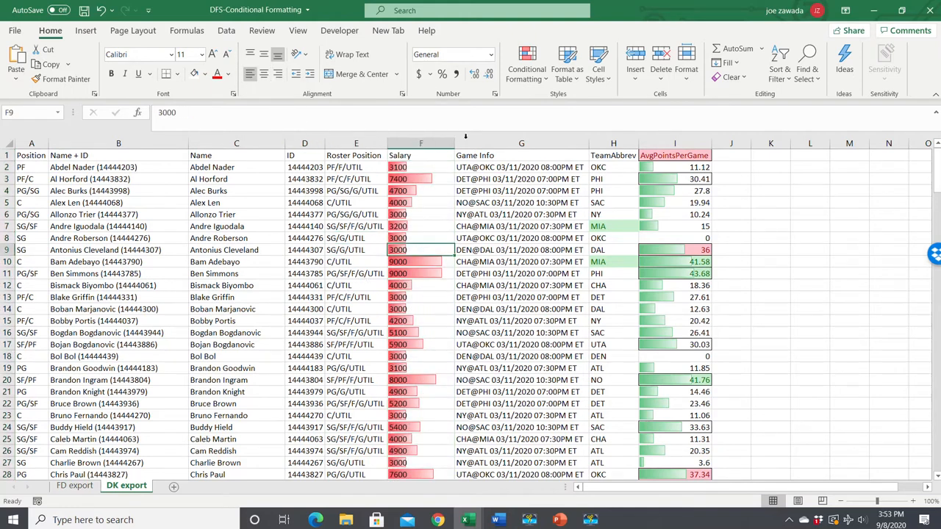
{"action": "left_click", "coordinate": [668, 226]}
{"action": "left_click", "coordinate": [662, 181]}
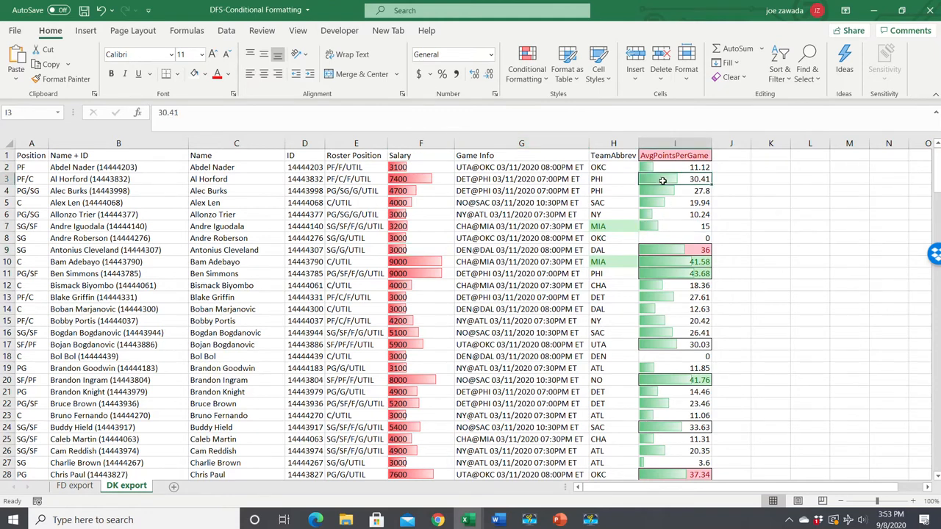
{"action": "left_click", "coordinate": [659, 194]}
{"action": "left_click", "coordinate": [544, 78]}
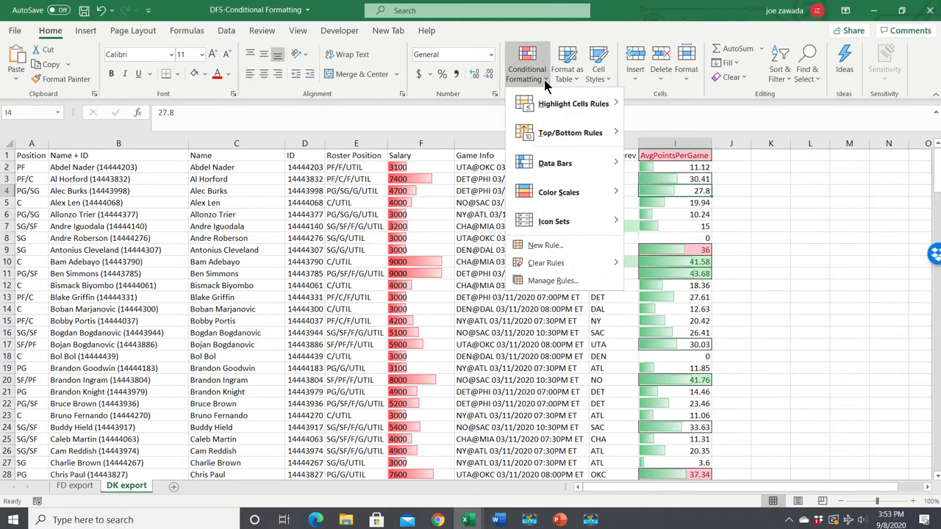
{"action": "mouse_move", "coordinate": [577, 192]}
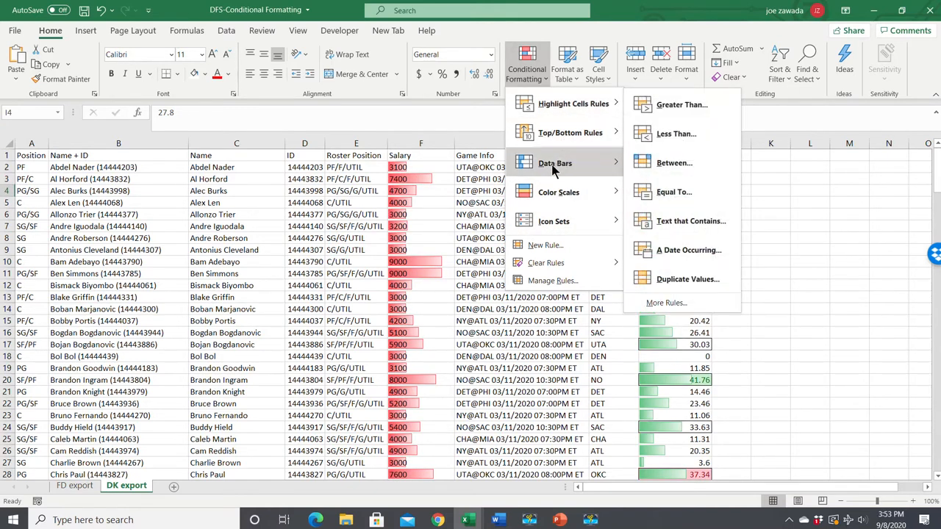
{"action": "mouse_move", "coordinate": [544, 169]}
{"action": "left_click", "coordinate": [426, 191]}
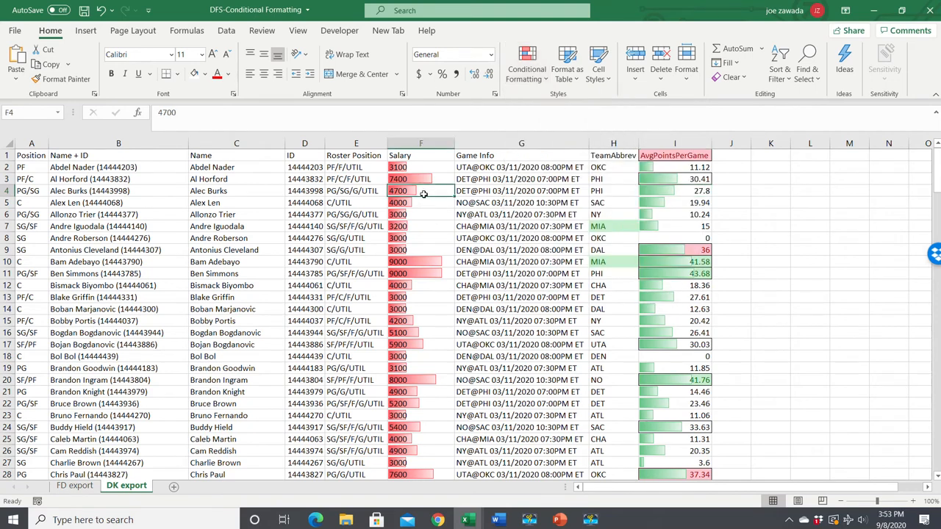
{"action": "left_click", "coordinate": [436, 165]}
{"action": "left_click", "coordinate": [436, 155]}
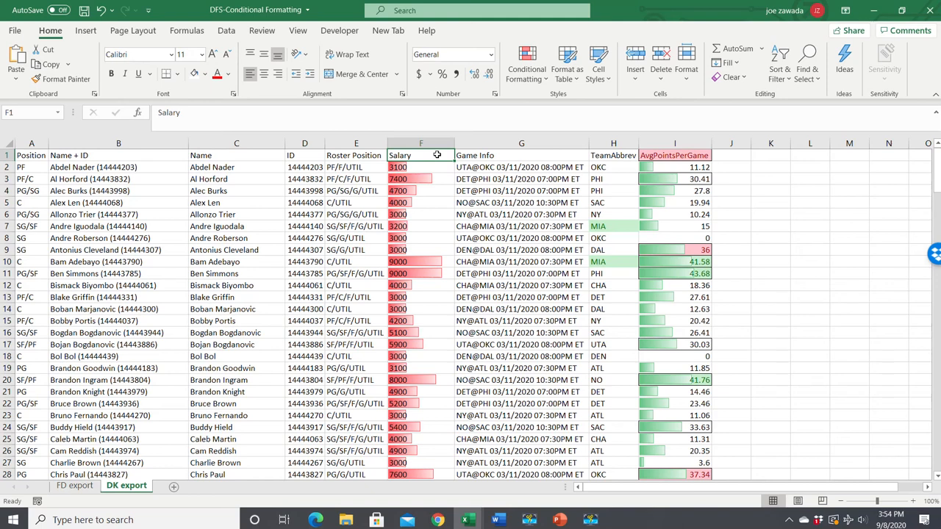
{"action": "left_click", "coordinate": [591, 520]}
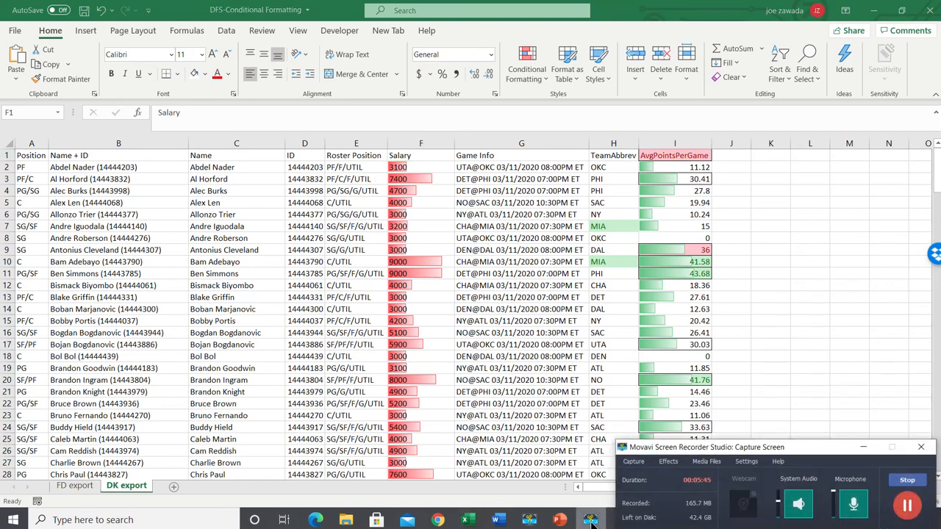